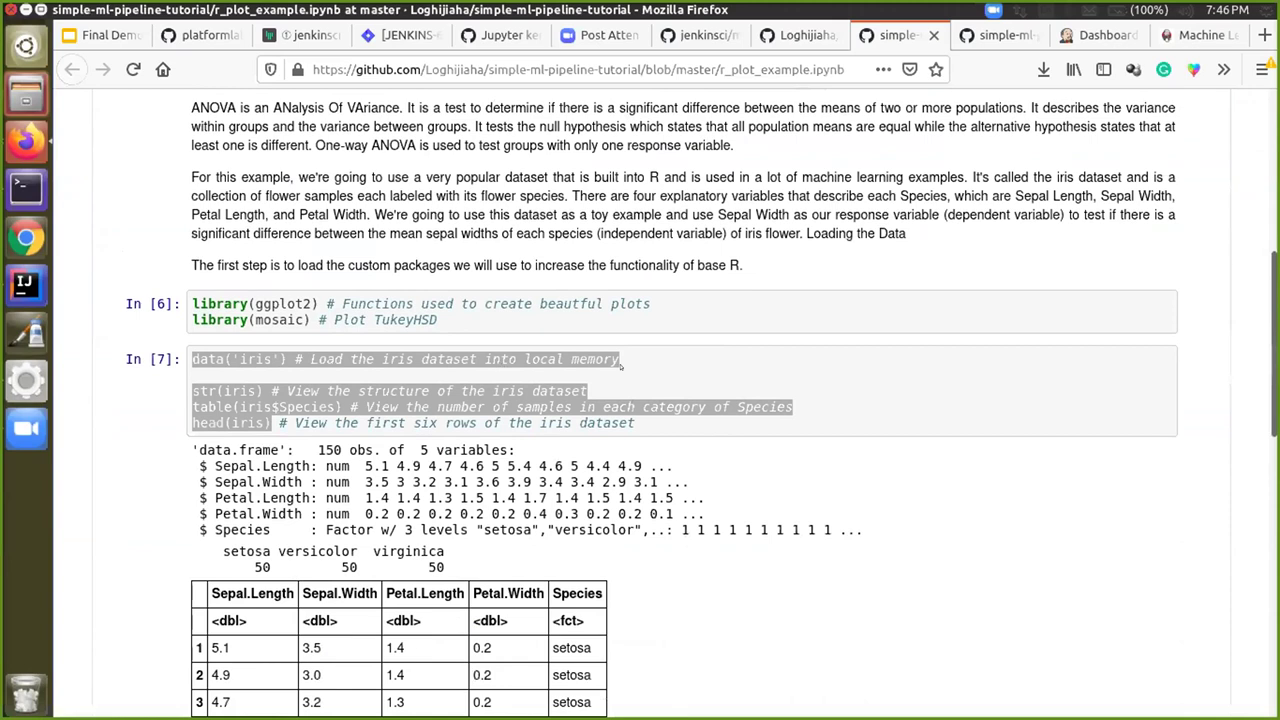
Step: Examine the R notebook's library imports, iris data cells and the sepal width density plot by species
{"action": "triple_click", "coordinate": [394, 306]}
{"action": "left_click", "coordinate": [394, 306]}
{"action": "scroll", "coordinate": [367, 438], "scroll_direction": "down", "scroll_amount": 6}
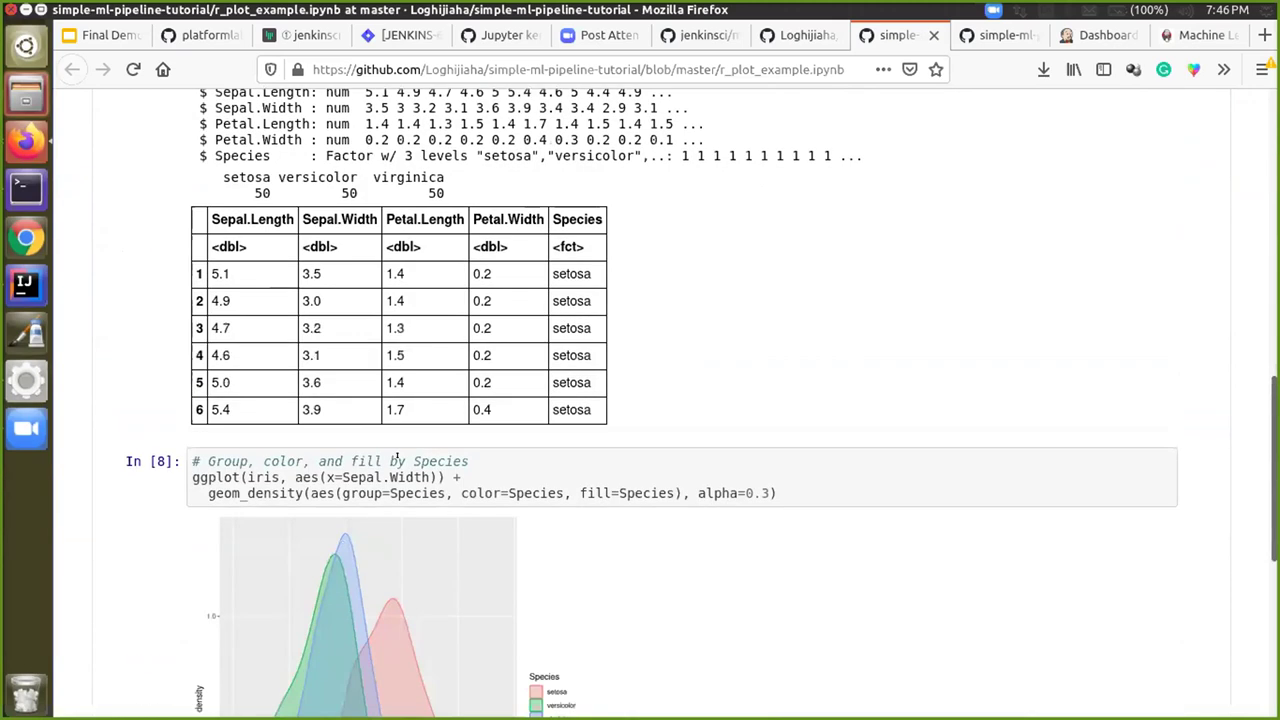
{"action": "scroll", "coordinate": [300, 330], "scroll_direction": "down", "scroll_amount": 5}
{"action": "scroll", "coordinate": [334, 286], "scroll_direction": "up", "scroll_amount": 7}
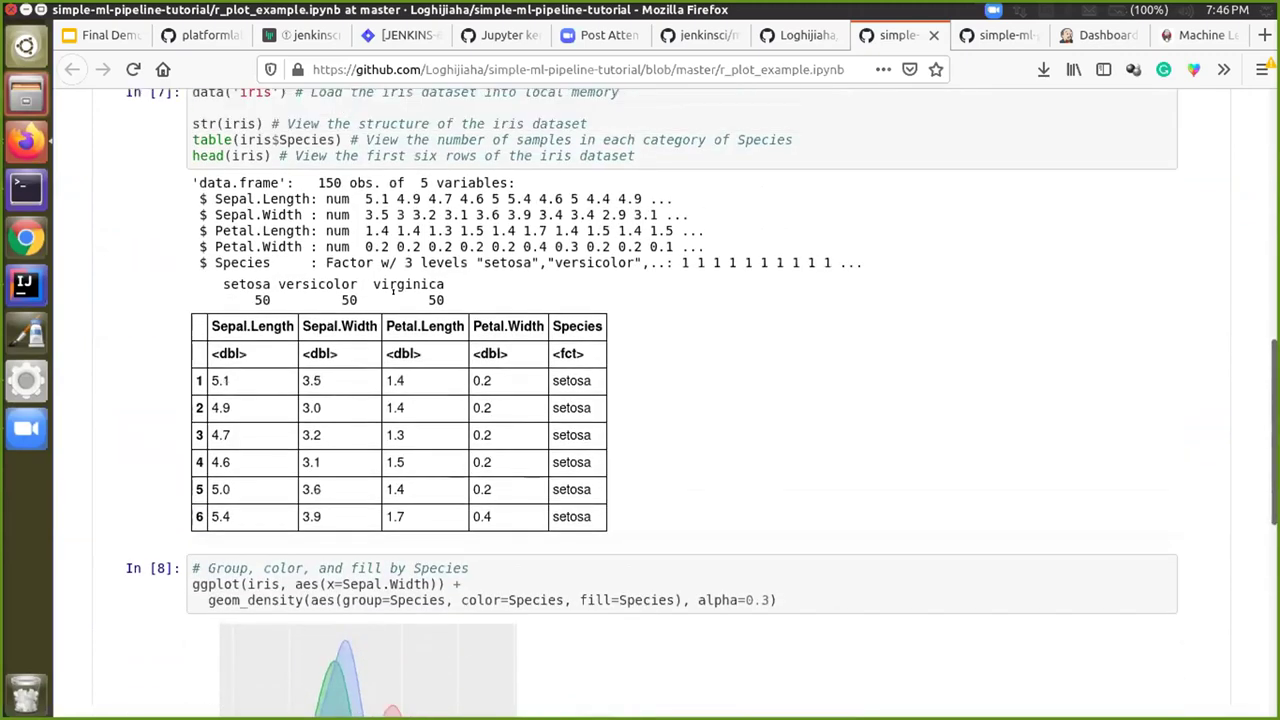
{"action": "scroll", "coordinate": [393, 287], "scroll_direction": "up", "scroll_amount": 2}
{"action": "scroll", "coordinate": [321, 425], "scroll_direction": "down", "scroll_amount": 8}
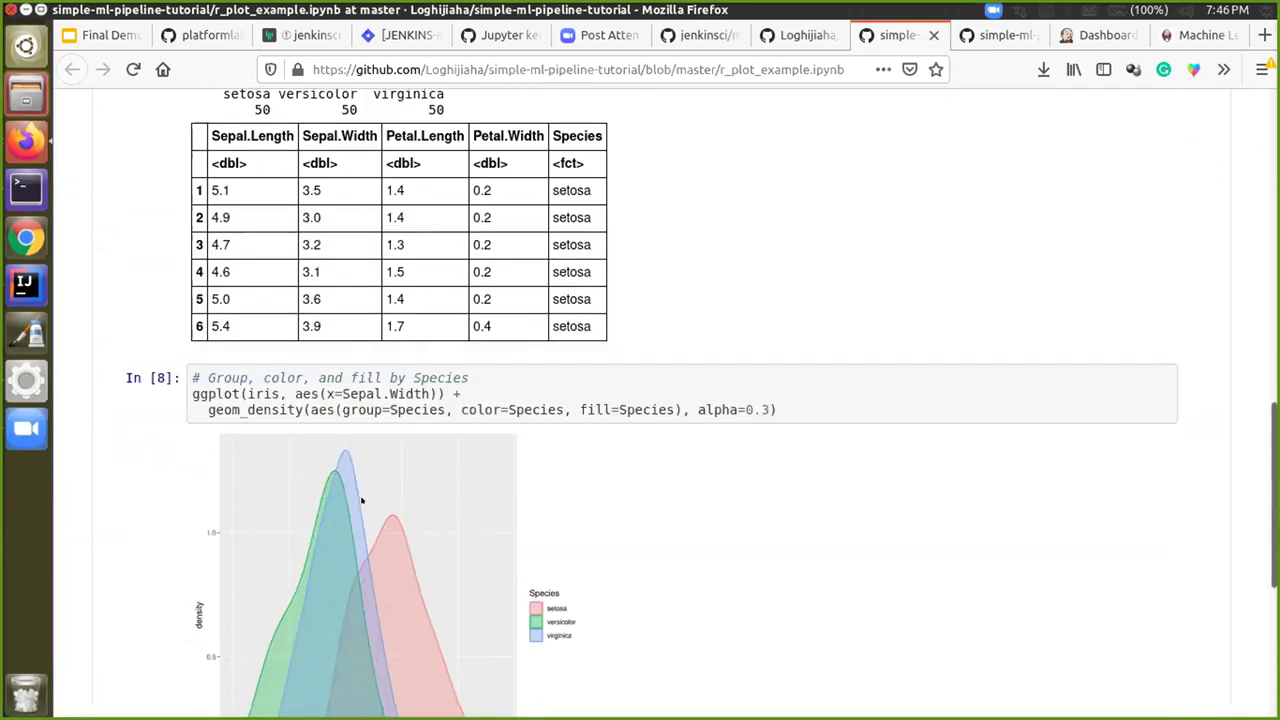
{"action": "scroll", "coordinate": [976, 202], "scroll_direction": "down", "scroll_amount": 3}
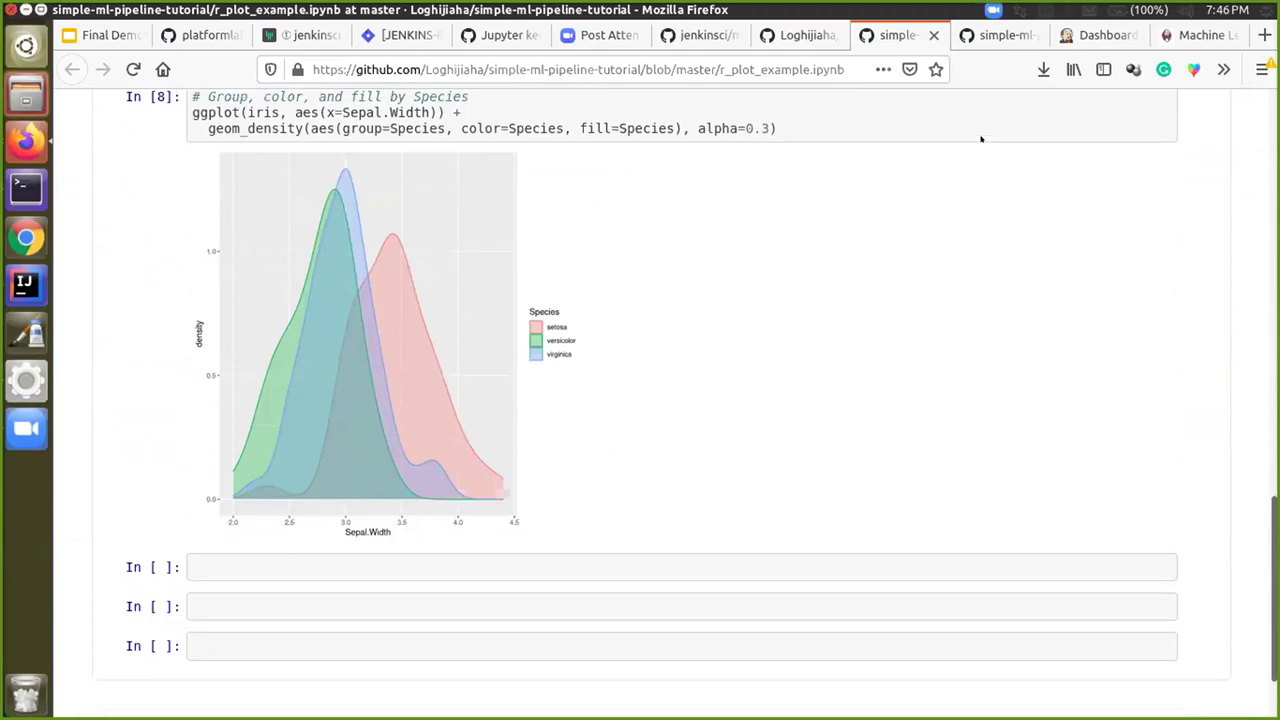
{"action": "scroll", "coordinate": [981, 139], "scroll_direction": "up", "scroll_amount": 8}
Step: Switch to the example-with-images.ipynb page and examine its pandas and matplotlib imports, air quality table and plot
{"action": "key", "text": "ctrl+Tab"}
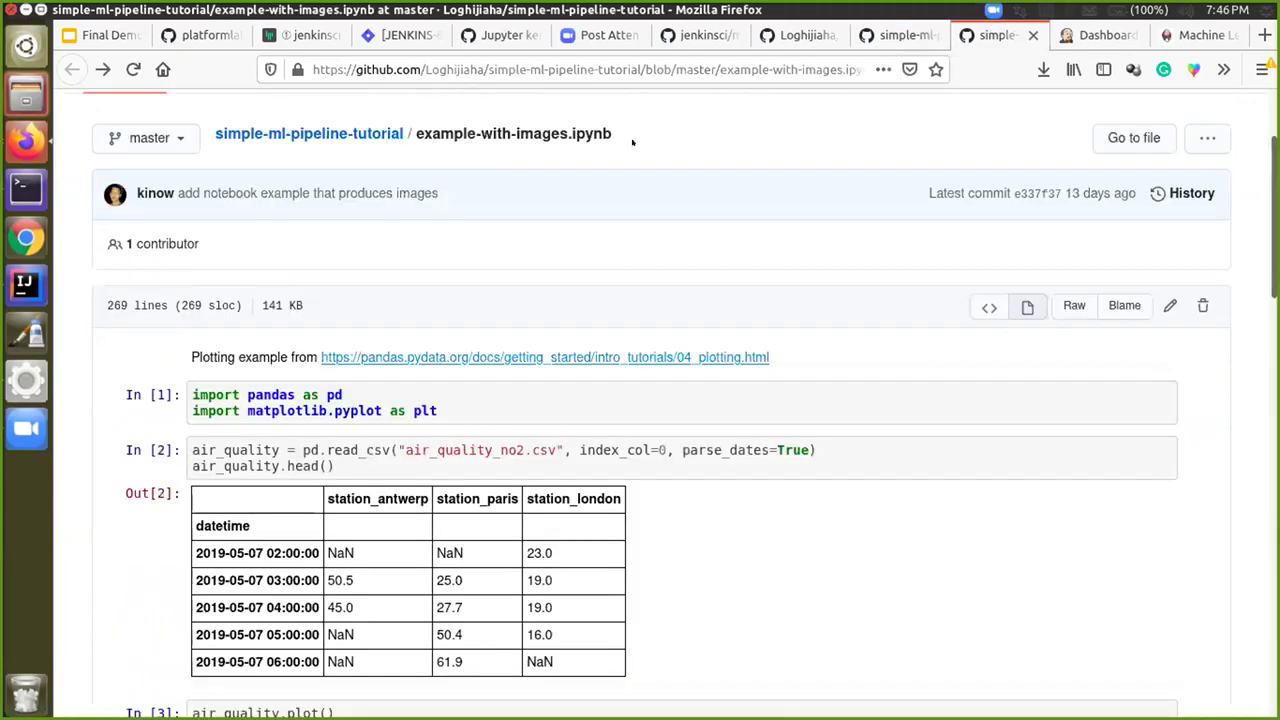
{"action": "scroll", "coordinate": [437, 365], "scroll_direction": "down", "scroll_amount": 1}
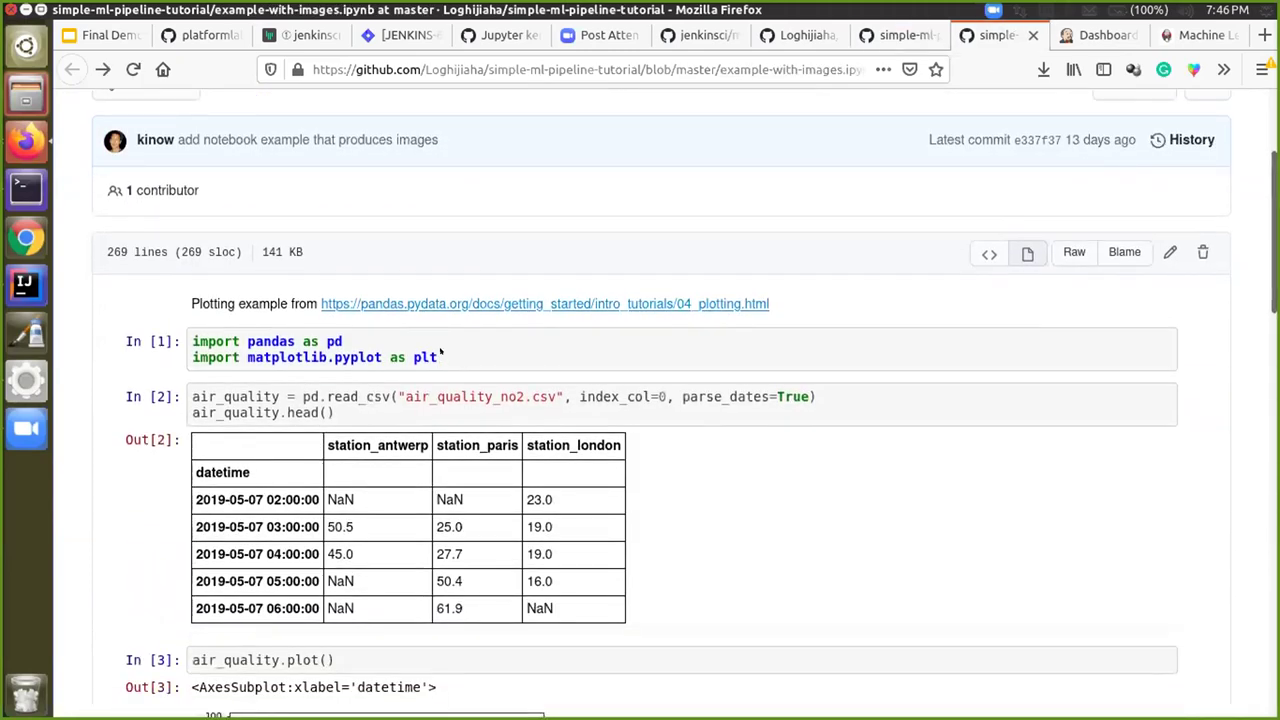
{"action": "left_click_drag", "start_coordinate": [441, 351], "coordinate": [256, 322]}
{"action": "left_click", "coordinate": [392, 337]}
{"action": "scroll", "coordinate": [392, 337], "scroll_direction": "down", "scroll_amount": 7}
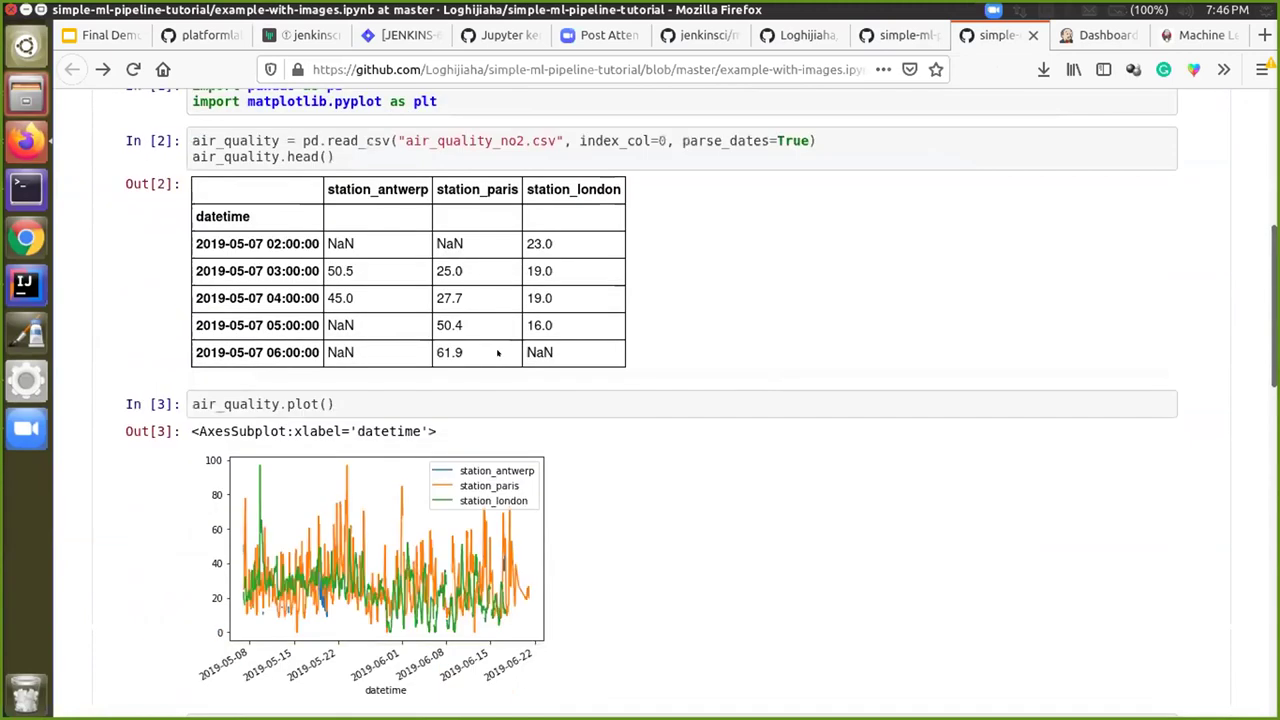
{"action": "scroll", "coordinate": [394, 244], "scroll_direction": "up", "scroll_amount": 4}
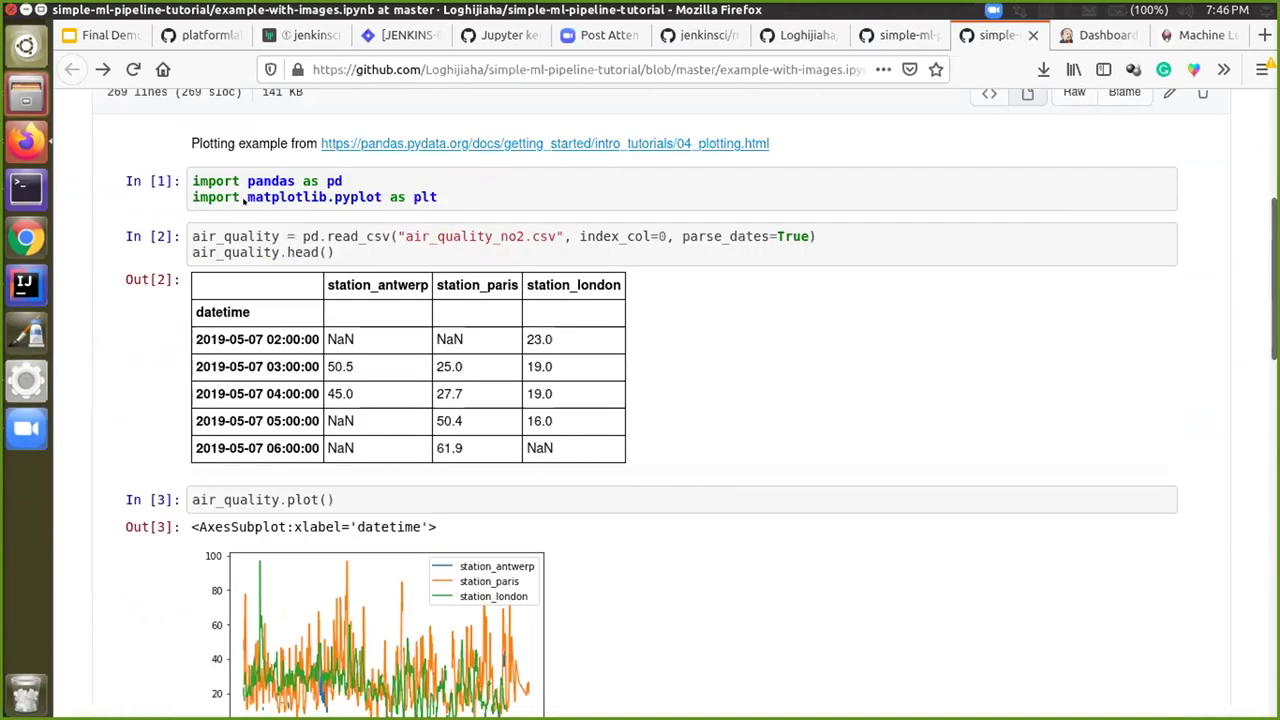
{"action": "left_click_drag", "start_coordinate": [256, 186], "coordinate": [352, 186]}
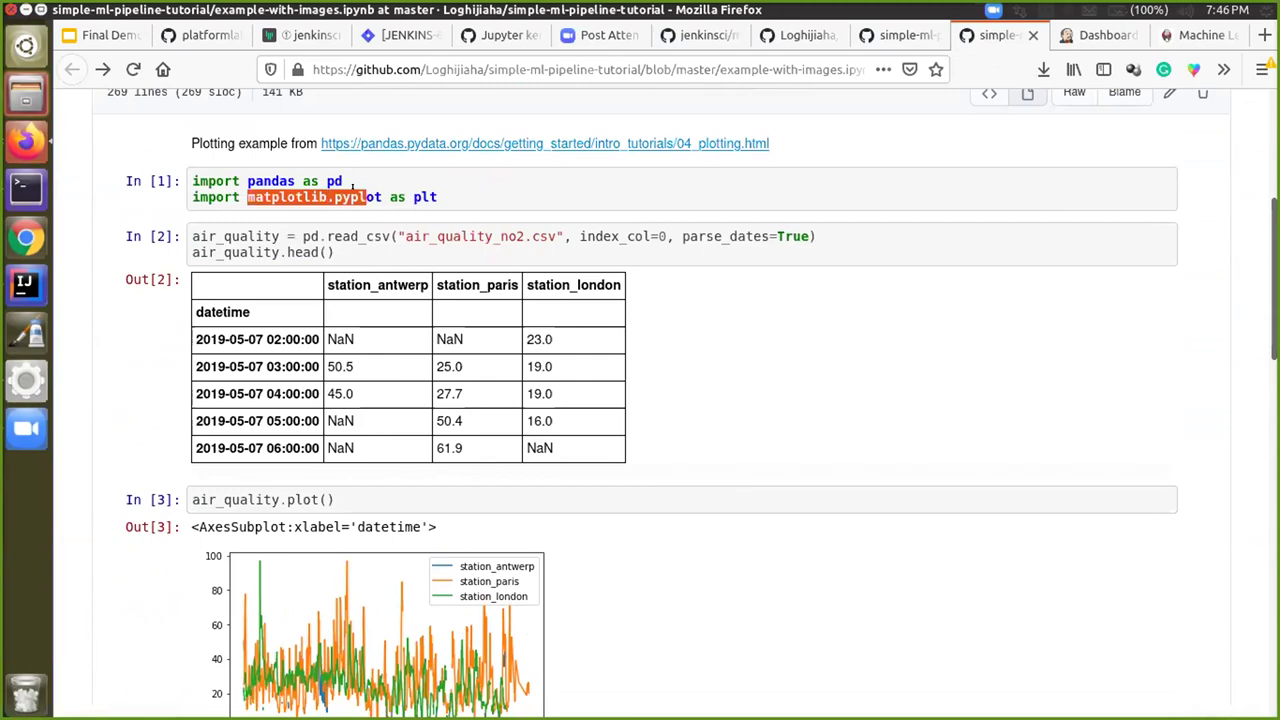
{"action": "left_click", "coordinate": [541, 201]}
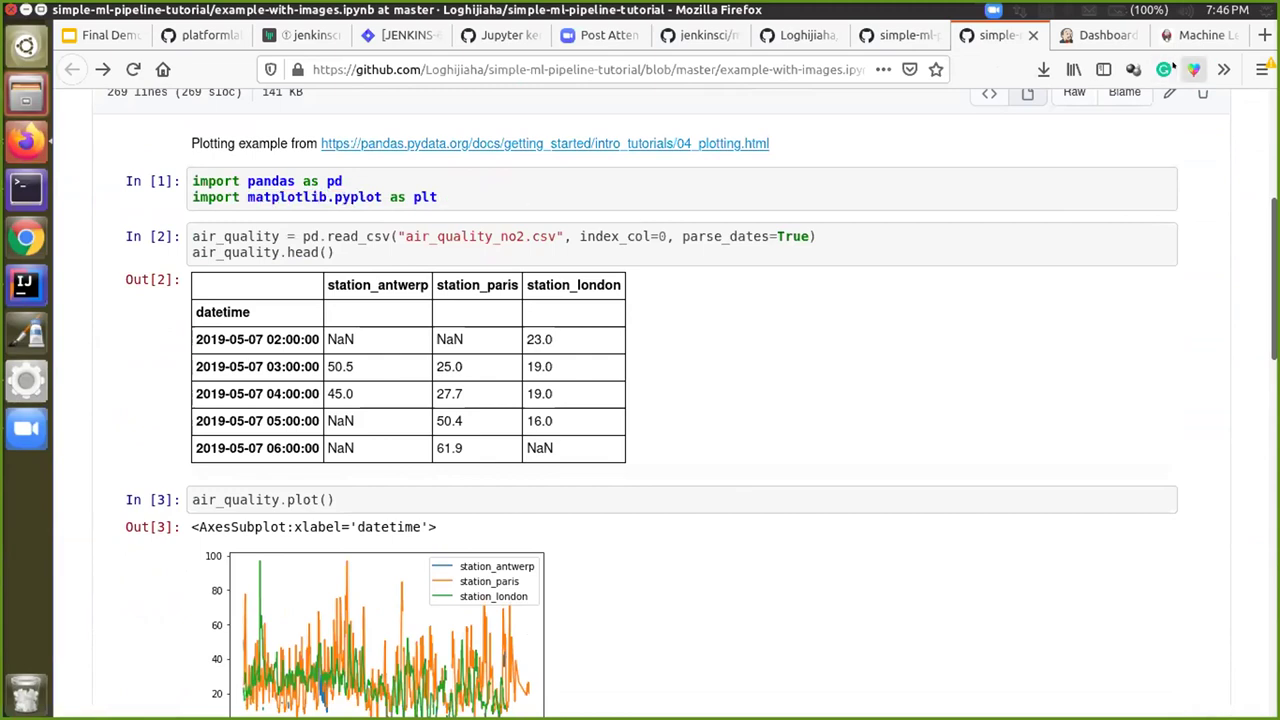
Step: Switch to the Jenkins dashboard and open the Configure System page
{"action": "left_click", "coordinate": [1095, 35]}
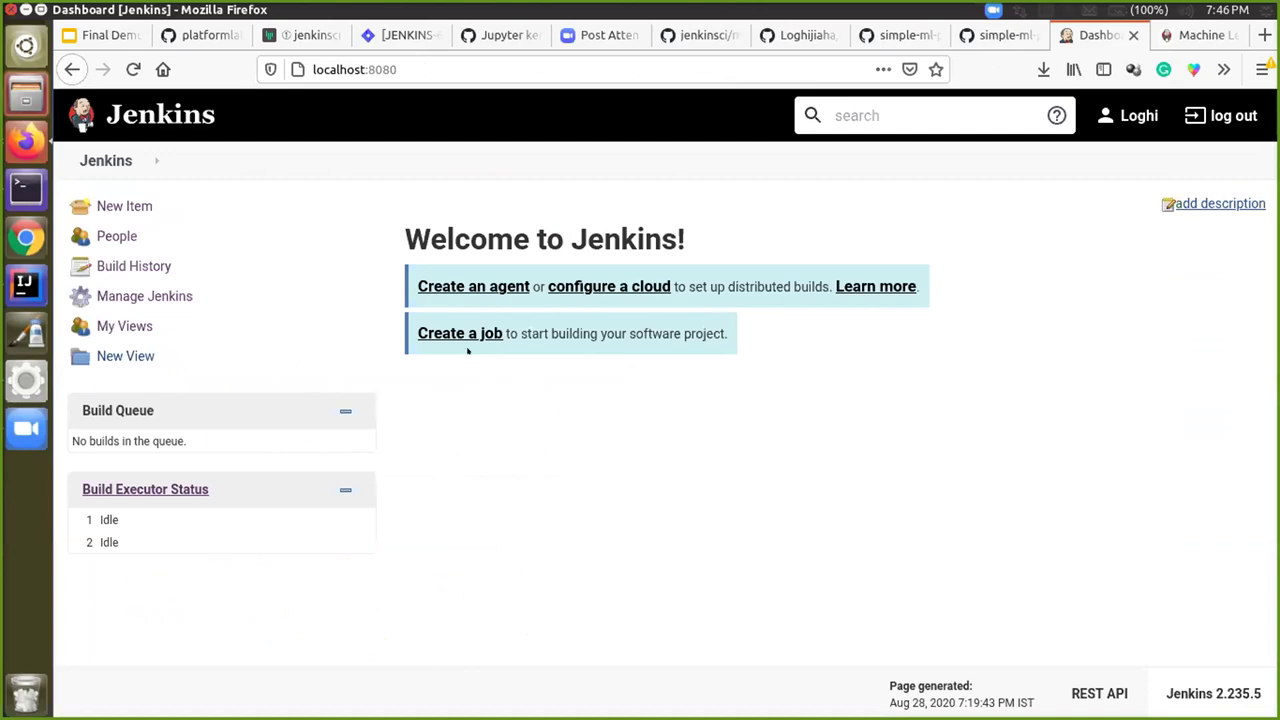
{"action": "left_click", "coordinate": [167, 295]}
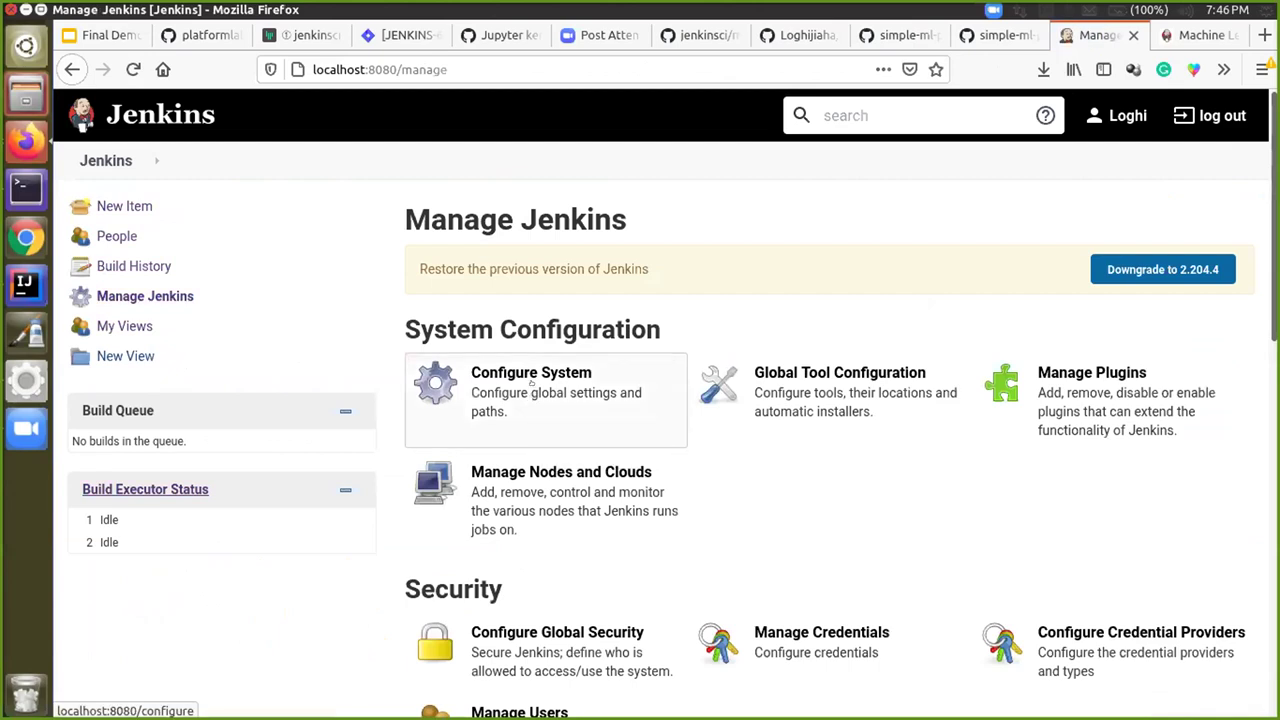
{"action": "left_click", "coordinate": [530, 383]}
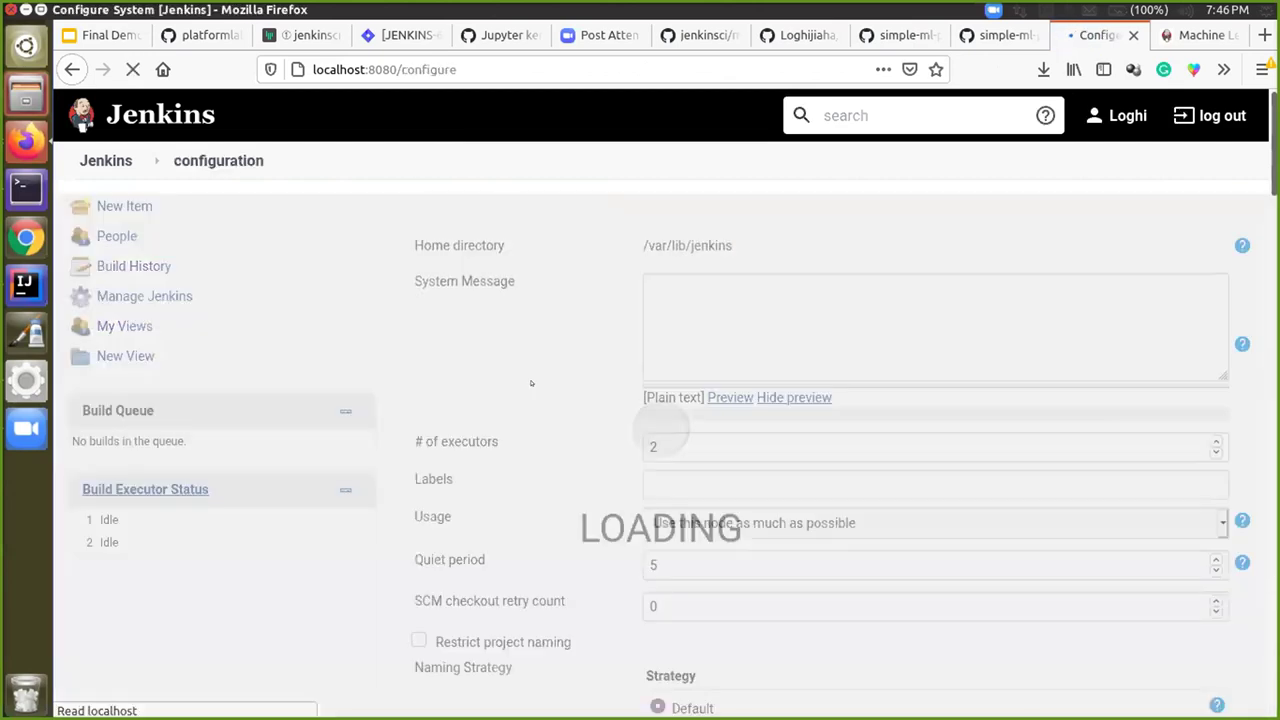
Step: Delete both existing kernels from the Kernel Configuration section
{"action": "scroll", "coordinate": [541, 394], "scroll_direction": "down", "scroll_amount": 10}
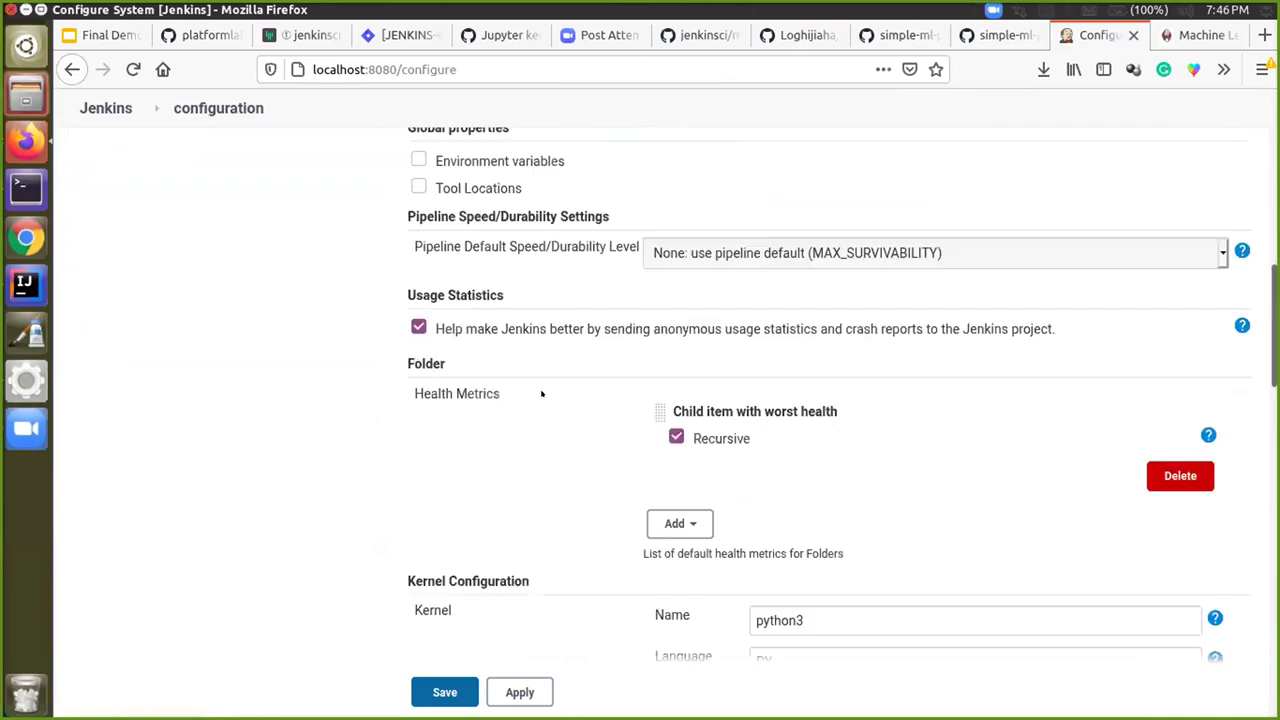
{"action": "scroll", "coordinate": [541, 394], "scroll_direction": "down", "scroll_amount": 2}
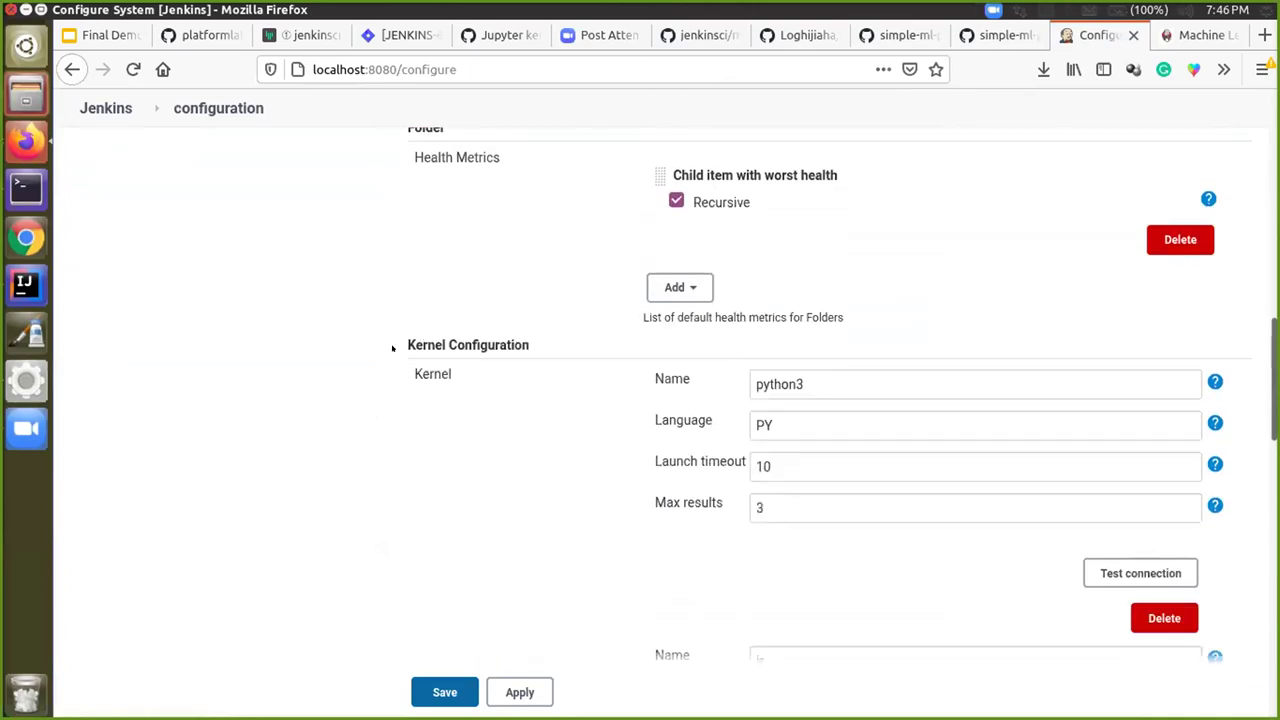
{"action": "left_click", "coordinate": [1164, 618]}
{"action": "left_click", "coordinate": [1164, 618]}
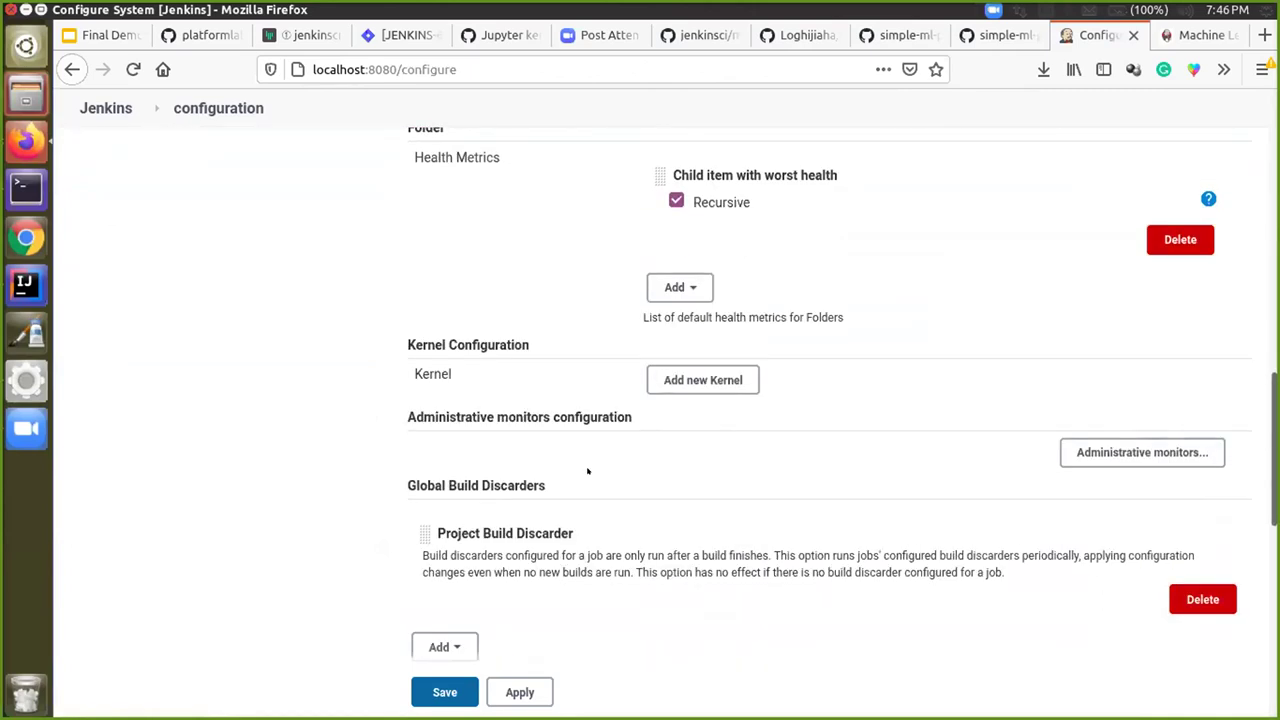
Step: Add a blank kernel entry to the Kernel Configuration section
{"action": "scroll", "coordinate": [708, 438], "scroll_direction": "down", "scroll_amount": 1}
{"action": "scroll", "coordinate": [708, 438], "scroll_direction": "up", "scroll_amount": 1}
{"action": "scroll", "coordinate": [708, 438], "scroll_direction": "up", "scroll_amount": 1}
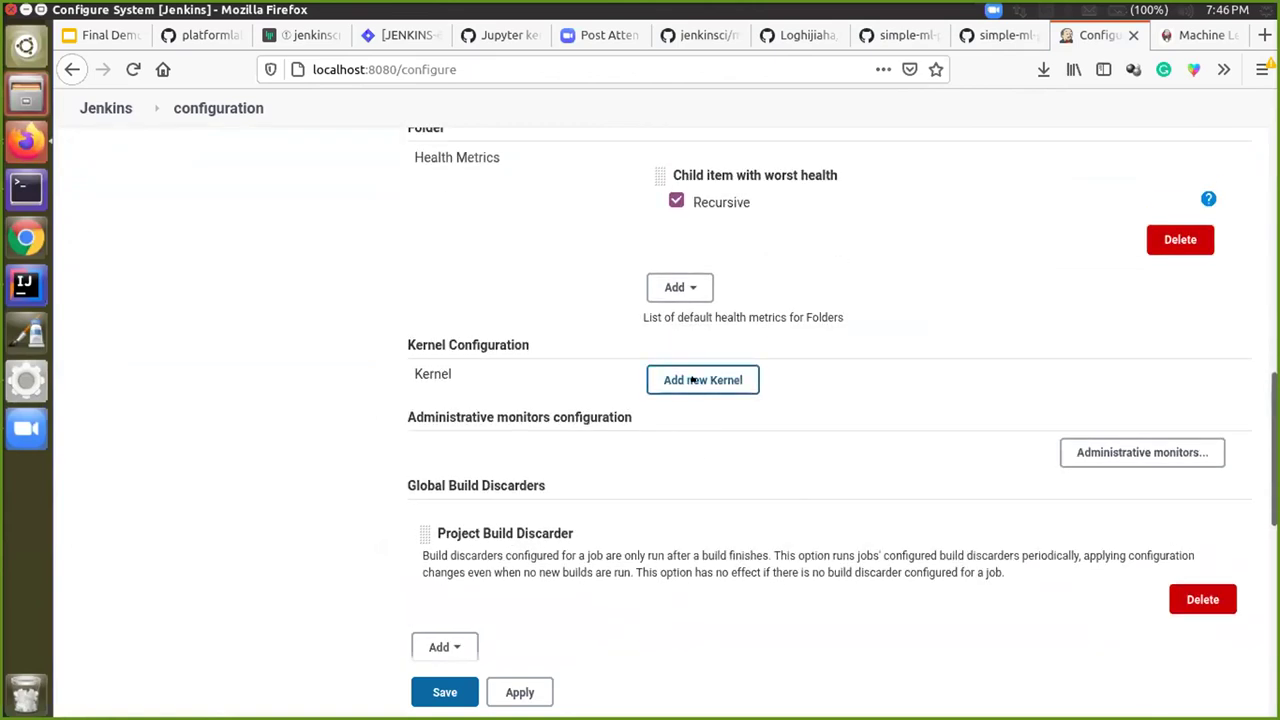
{"action": "left_click", "coordinate": [692, 379]}
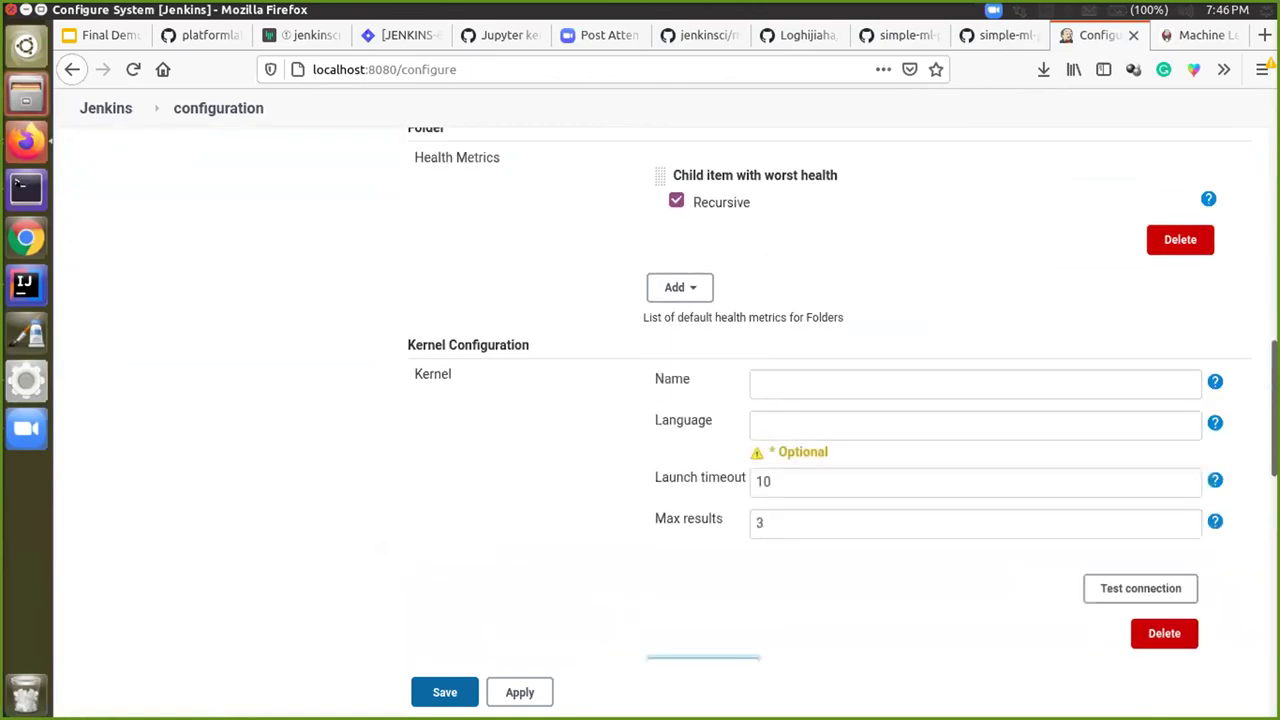
Step: Switch to the terminal, clear it, and list the available Jupyter kernels with "jupyter kernelspec list"
{"action": "left_click", "coordinate": [26, 186]}
{"action": "type", "text": "clear"}
{"action": "key", "text": "Return"}
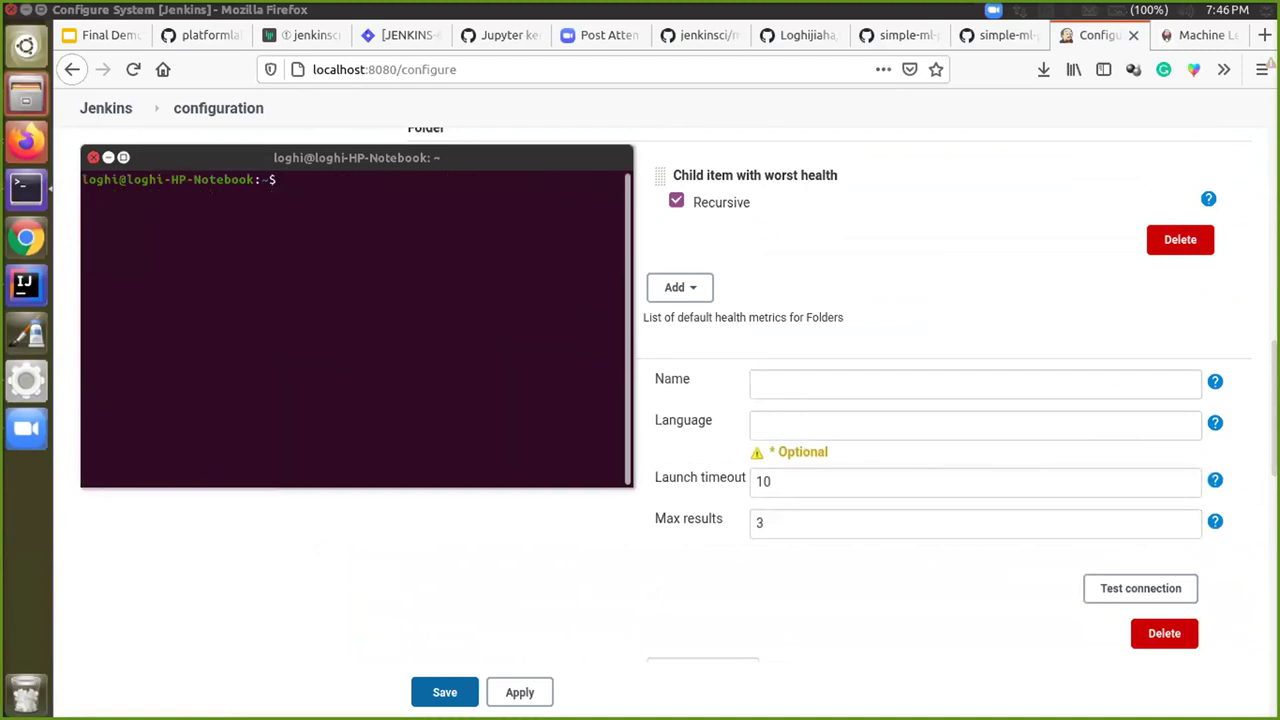
{"action": "left_click_drag", "start_coordinate": [479, 157], "coordinate": [457, 201]}
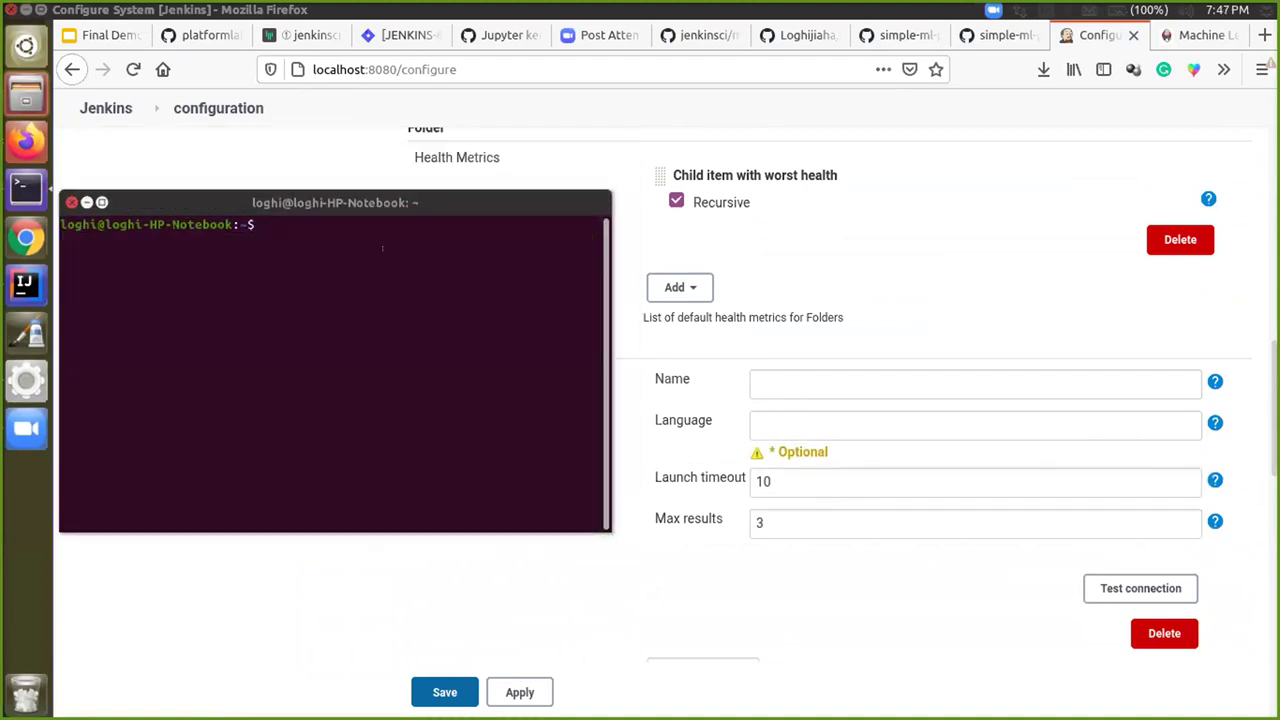
{"action": "type", "text": "jupyter kernelspec list"}
{"action": "key", "text": "Return"}
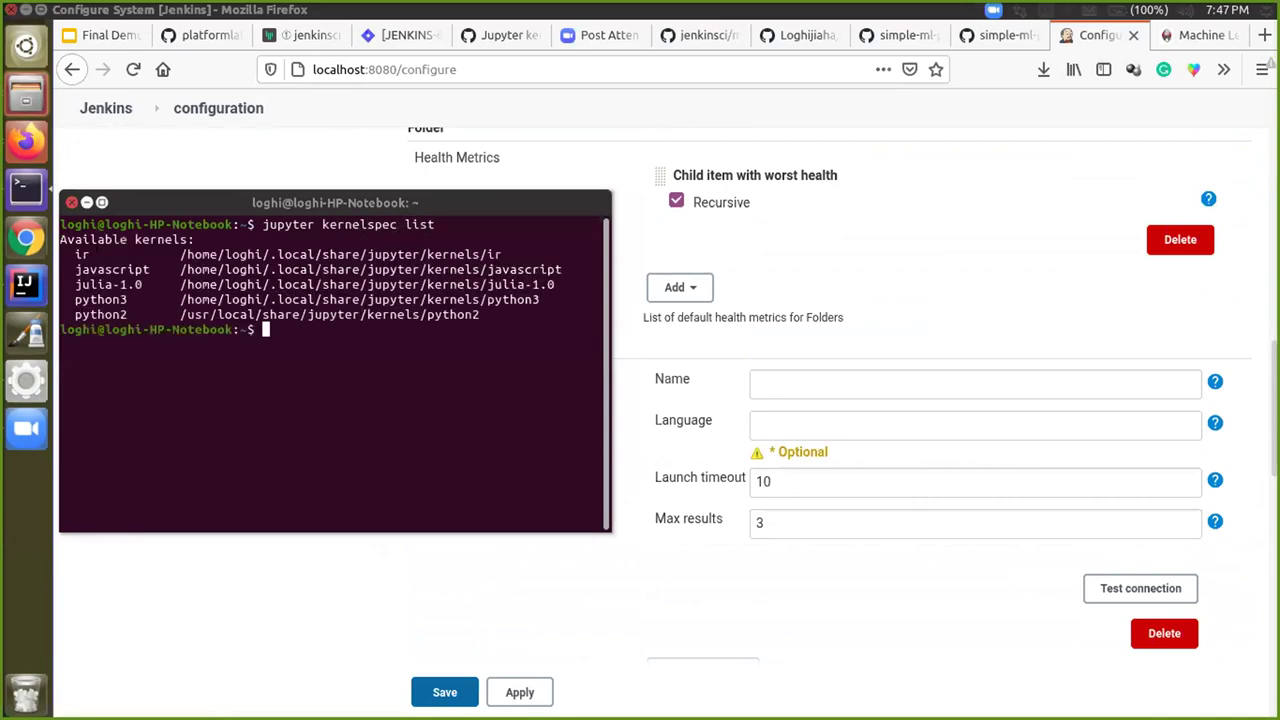
{"action": "left_click_drag", "start_coordinate": [62, 250], "coordinate": [480, 316]}
{"action": "left_click", "coordinate": [413, 337]}
{"action": "left_click_drag", "start_coordinate": [134, 299], "coordinate": [75, 299]}
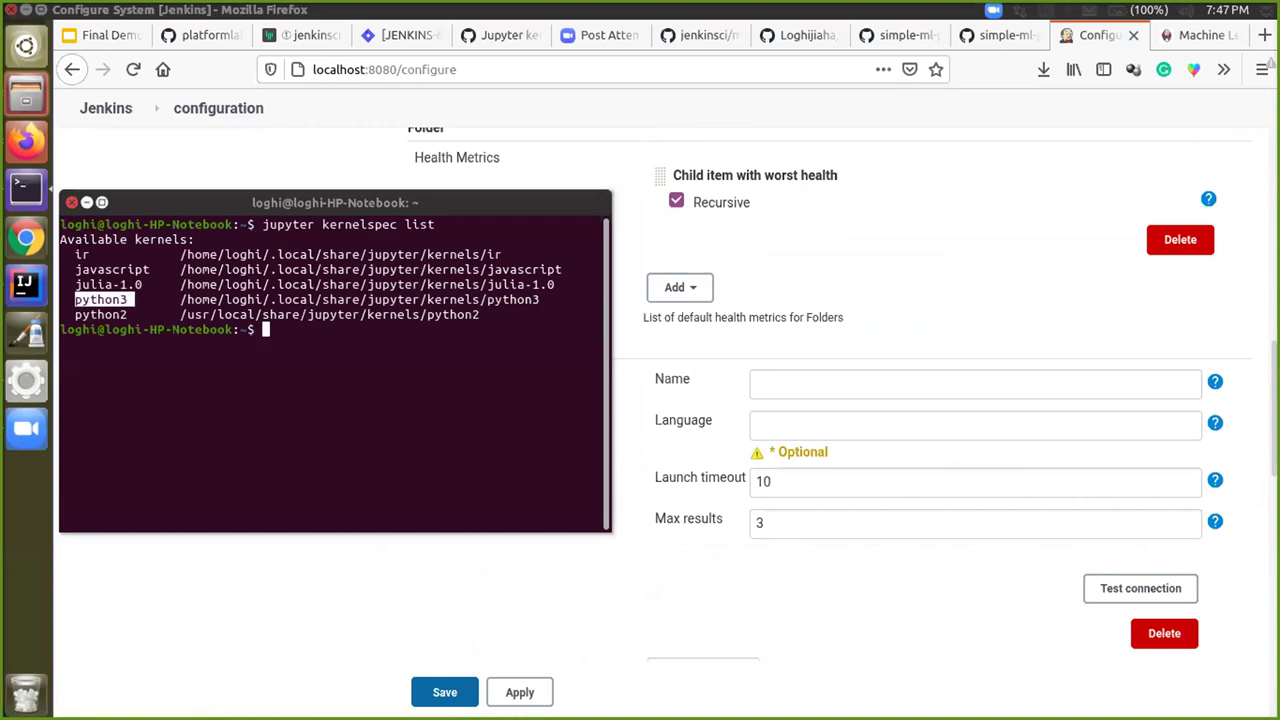
{"action": "double_click", "coordinate": [82, 254]}
Step: Back in the Jenkins configuration, name the kernel python3 with language Python and test its connection
{"action": "left_click", "coordinate": [800, 384]}
{"action": "type", "text": "python 3Pyhtno"}
{"action": "key", "text": "BackSpace"}
{"action": "key", "text": "BackSpace"}
{"action": "key", "text": "BackSpace"}
{"action": "key", "text": "BackSpace"}
{"action": "key", "text": "BackSpace"}
{"action": "type", "text": "ython"}
{"action": "left_click", "coordinate": [783, 486]}
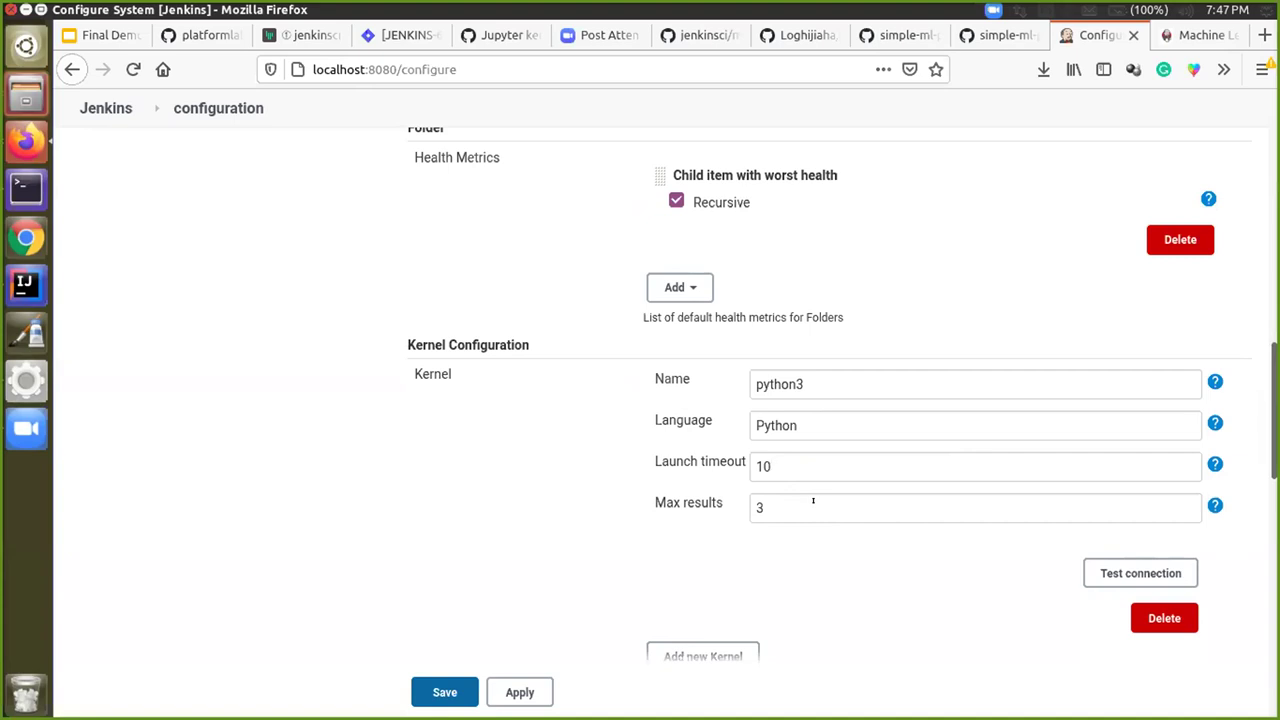
{"action": "left_click", "coordinate": [1112, 575]}
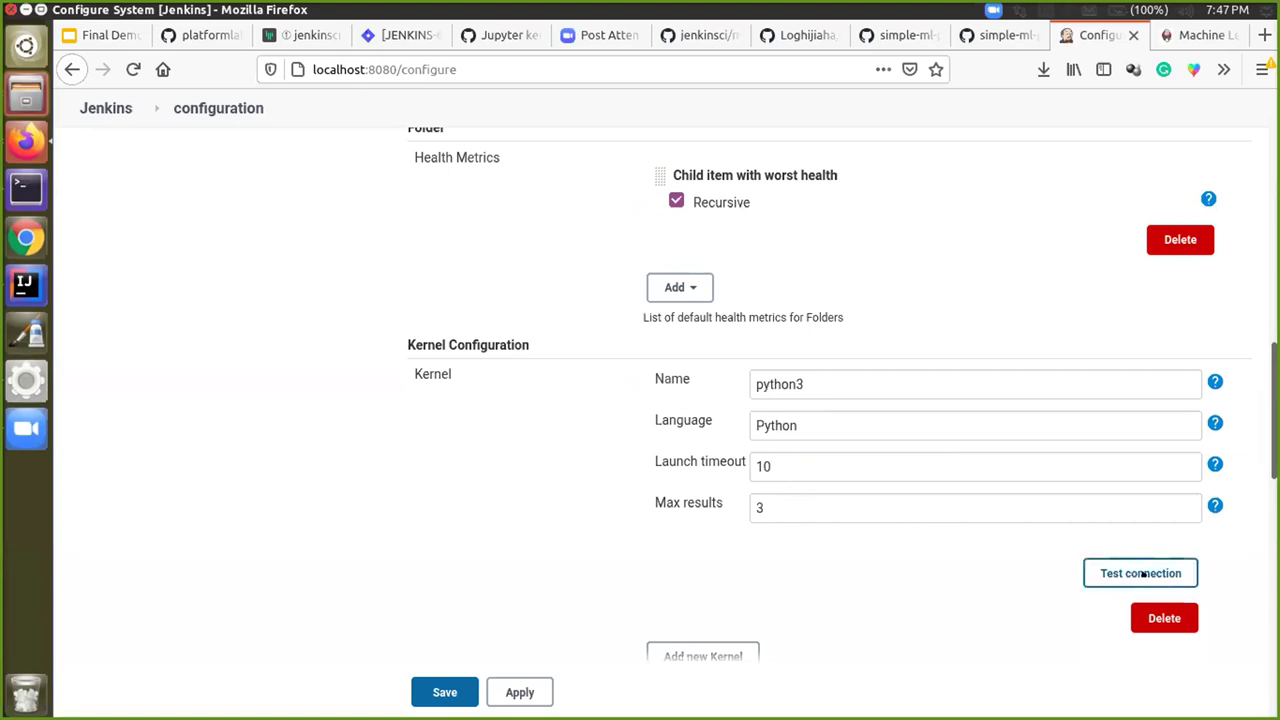
{"action": "left_click", "coordinate": [1143, 575]}
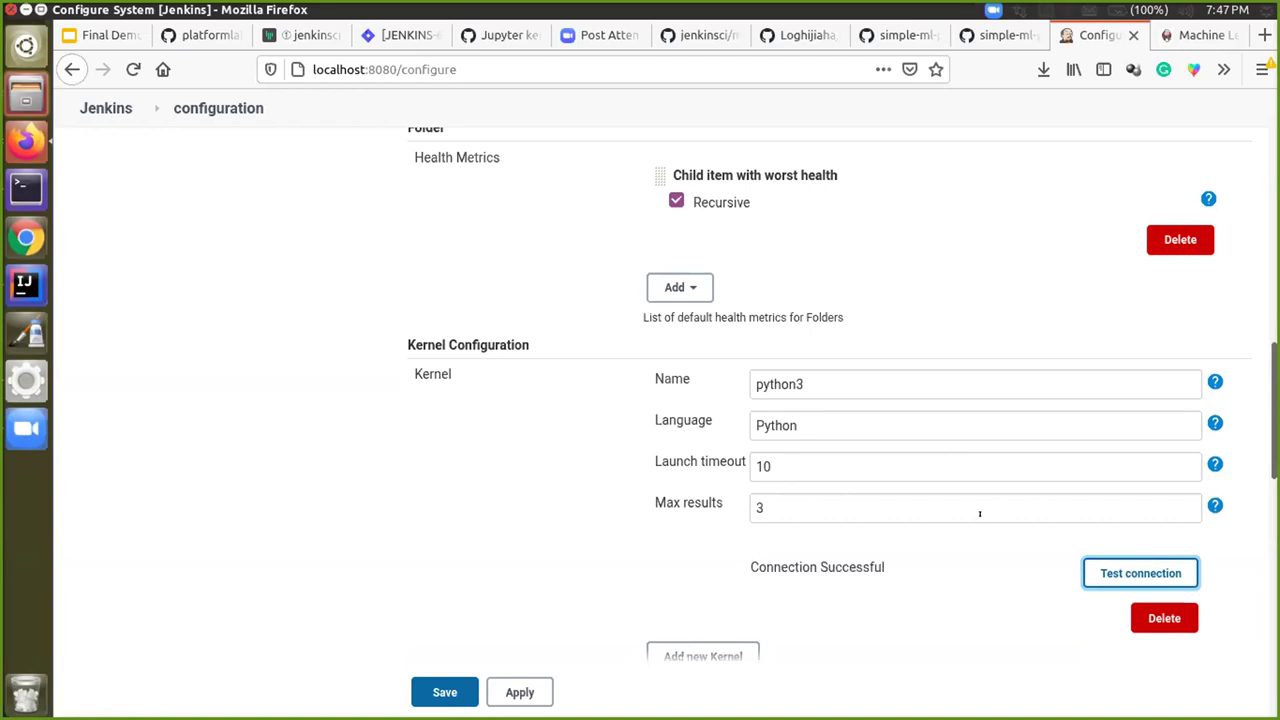
Step: Add a second kernel named ir with language R below the python3 kernel
{"action": "scroll", "coordinate": [813, 544], "scroll_direction": "down", "scroll_amount": 5}
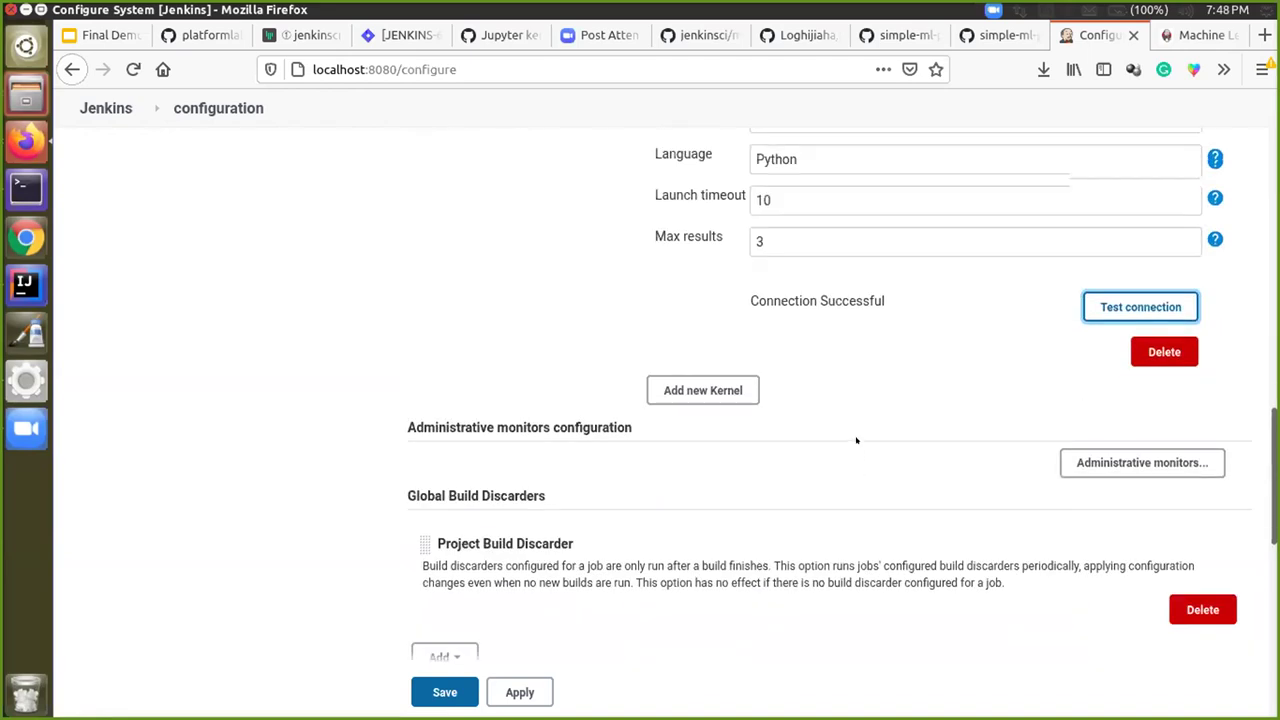
{"action": "scroll", "coordinate": [858, 450], "scroll_direction": "up", "scroll_amount": 3}
{"action": "left_click", "coordinate": [707, 545]}
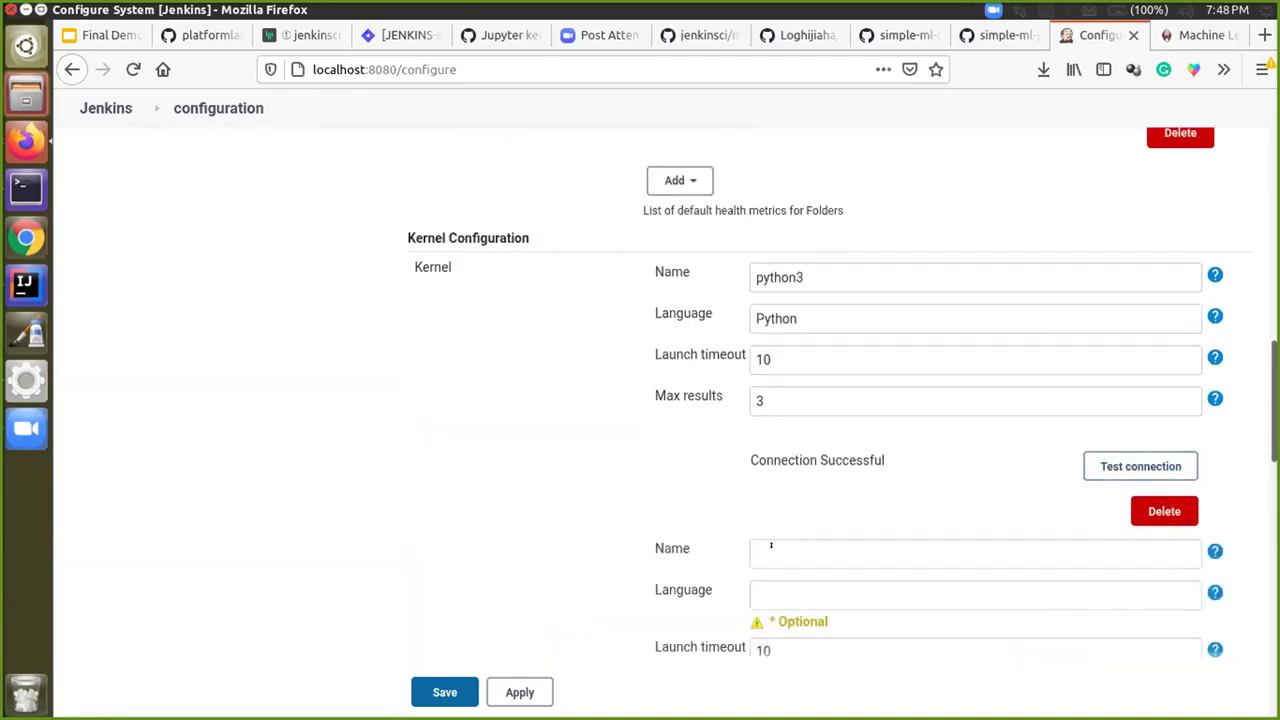
{"action": "type", "text": "ir"}
{"action": "key", "text": "alt+Tab"}
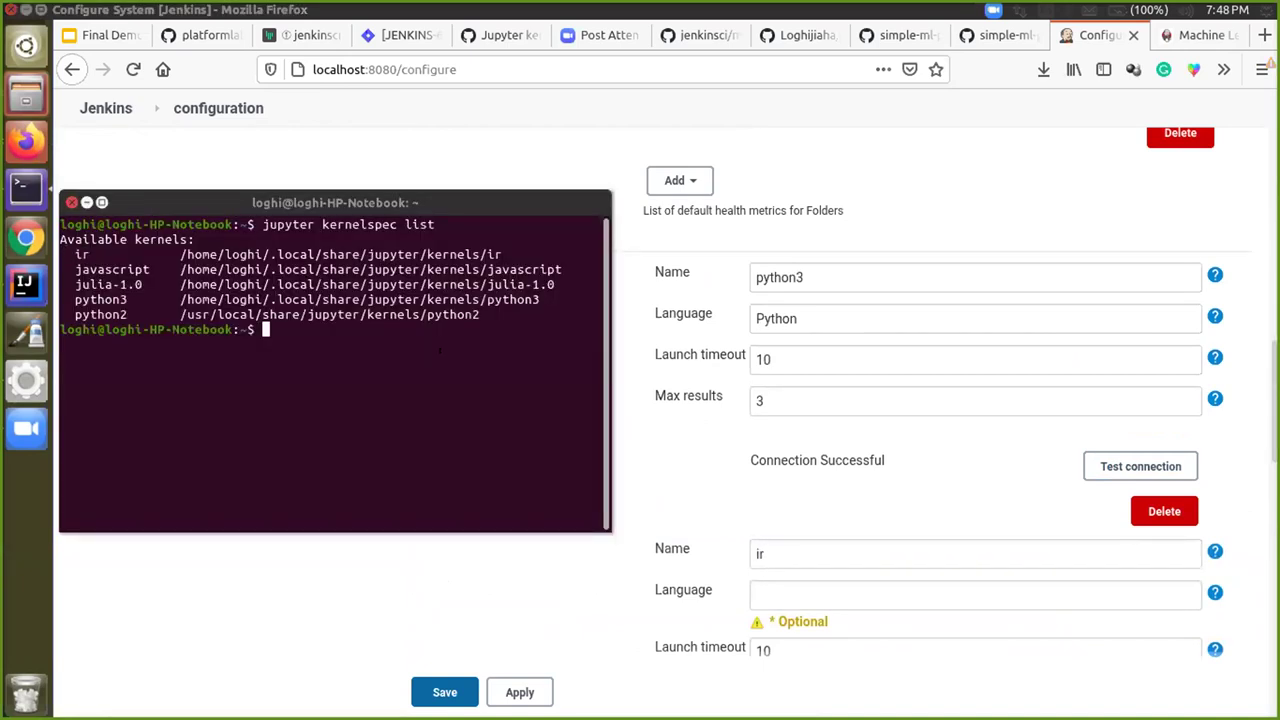
{"action": "key", "text": "alt+Tab"}
{"action": "key", "text": "Tab"}
{"action": "type", "text": "R"}
Step: Set the ir kernel's launch timeout to 100 and test its connection
{"action": "scroll", "coordinate": [816, 589], "scroll_direction": "down", "scroll_amount": 4}
{"action": "left_click", "coordinate": [772, 422]}
{"action": "type", "text": "0"}
{"action": "left_click", "coordinate": [1175, 529]}
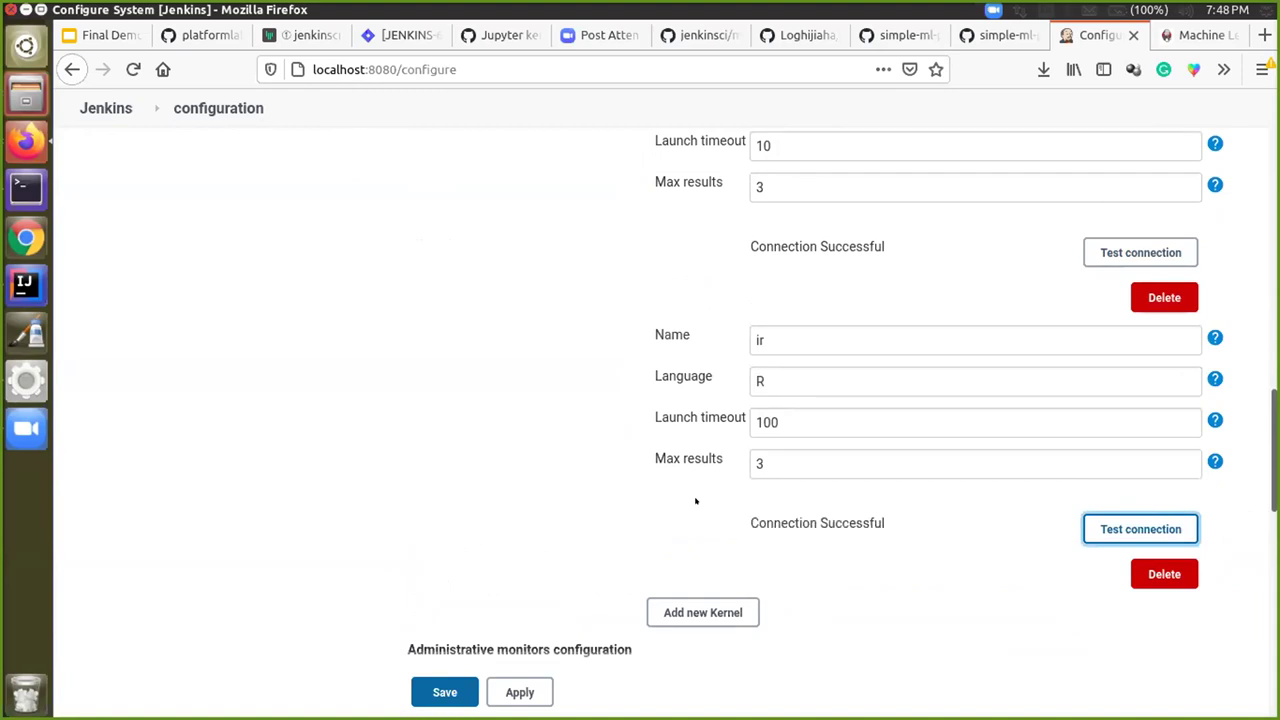
Step: Review both kernel entries and save the system configuration
{"action": "scroll", "coordinate": [694, 500], "scroll_direction": "up", "scroll_amount": 2}
{"action": "scroll", "coordinate": [694, 500], "scroll_direction": "down", "scroll_amount": 3}
{"action": "scroll", "coordinate": [697, 500], "scroll_direction": "up", "scroll_amount": 3}
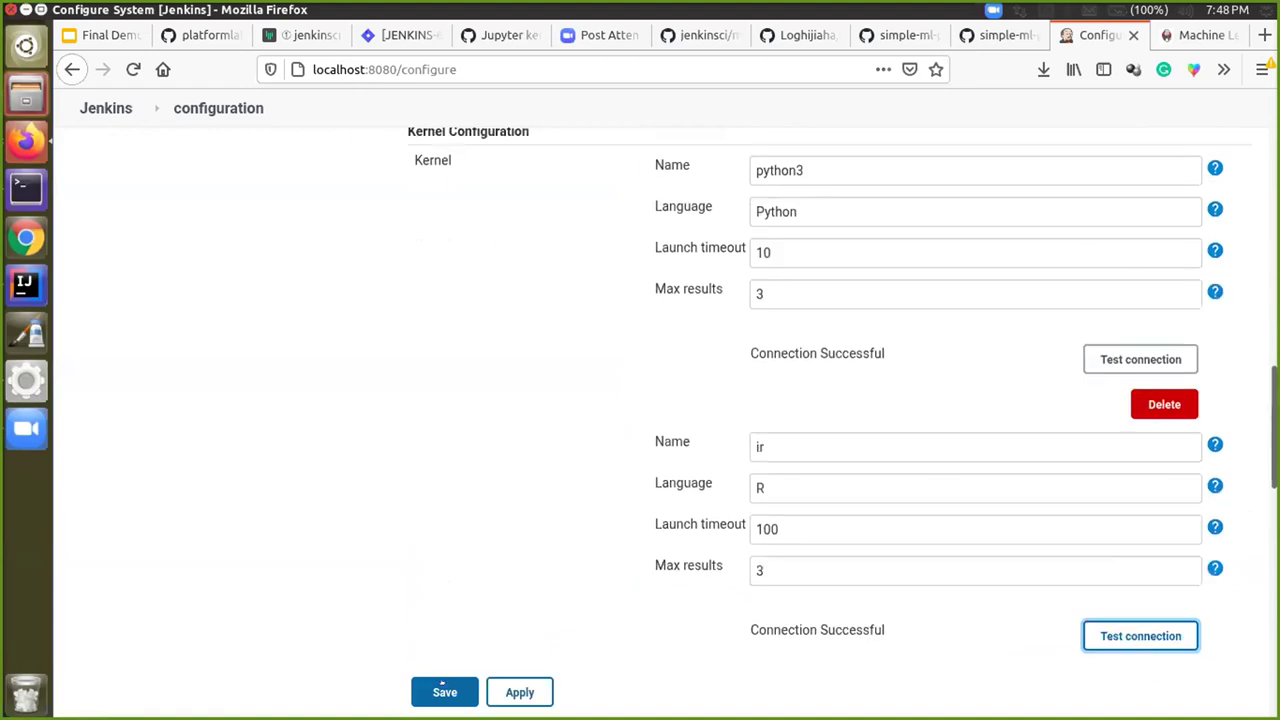
{"action": "left_click", "coordinate": [443, 690]}
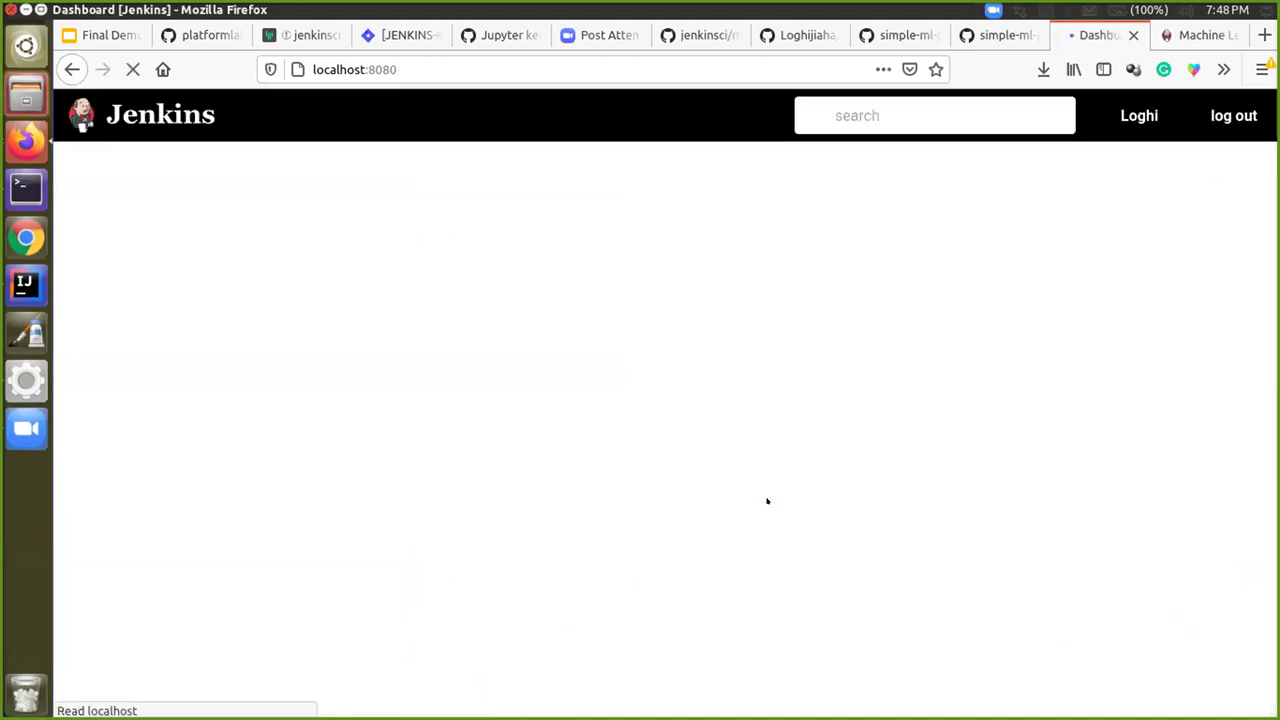
Step: Create a new freestyle project named Final
{"action": "left_click", "coordinate": [437, 333]}
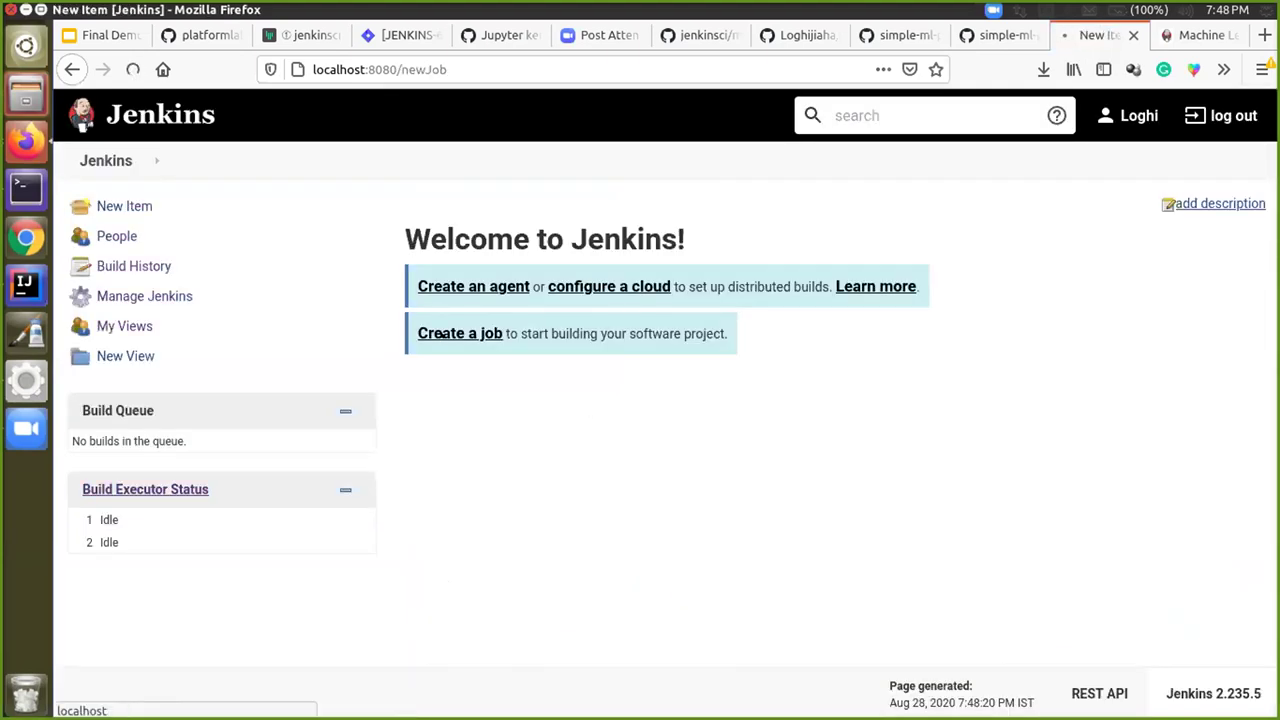
{"action": "left_click", "coordinate": [336, 277]}
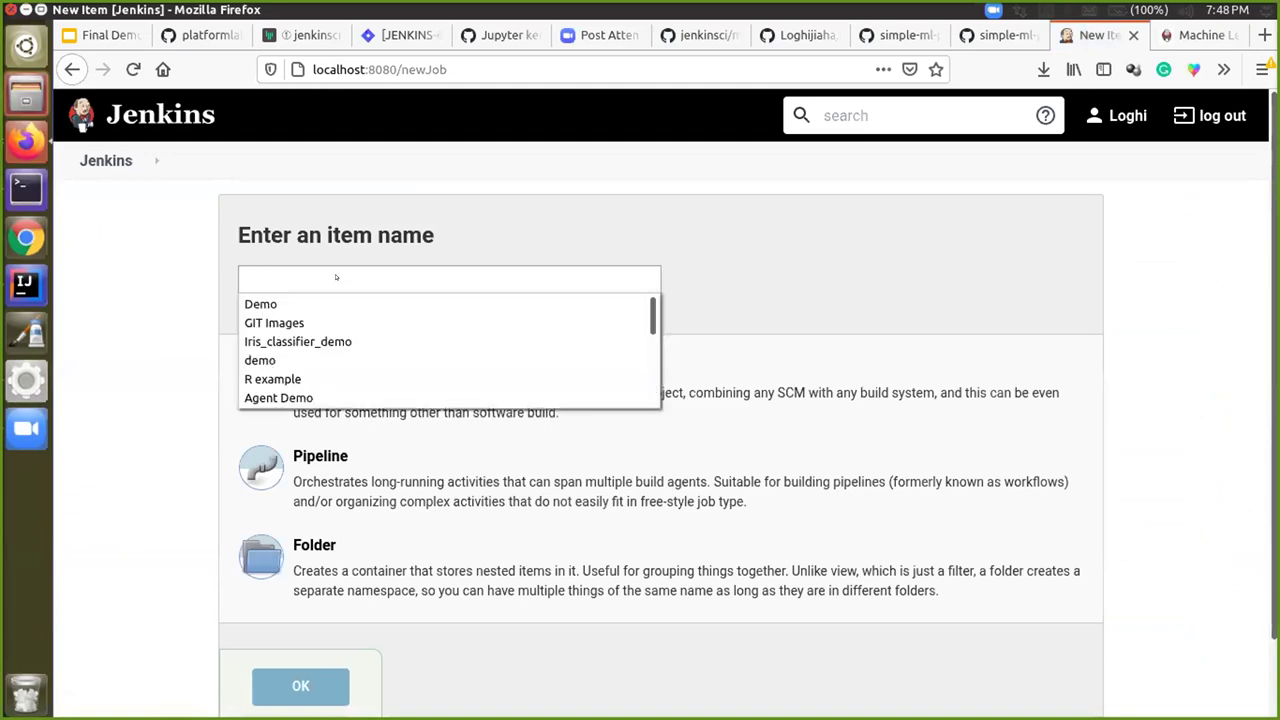
{"action": "type", "text": "D"}
{"action": "key", "text": "BackSpace"}
{"action": "type", "text": "Fi"}
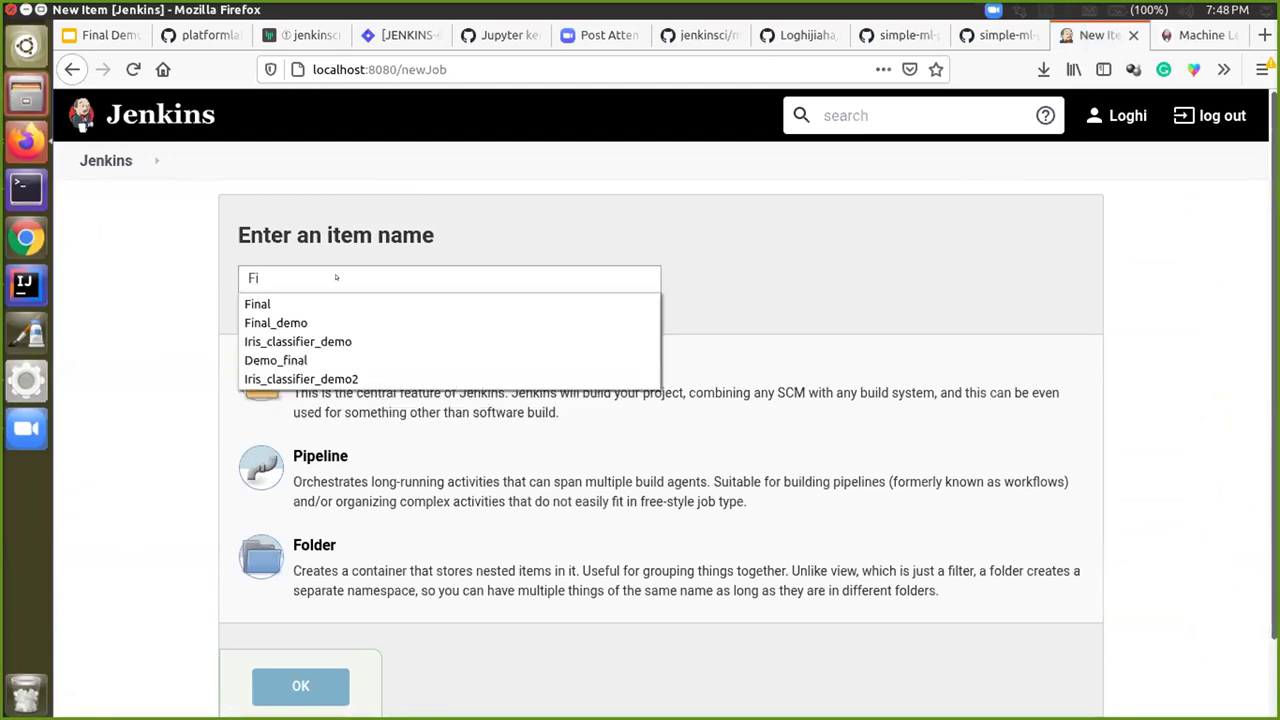
{"action": "type", "text": "neal"}
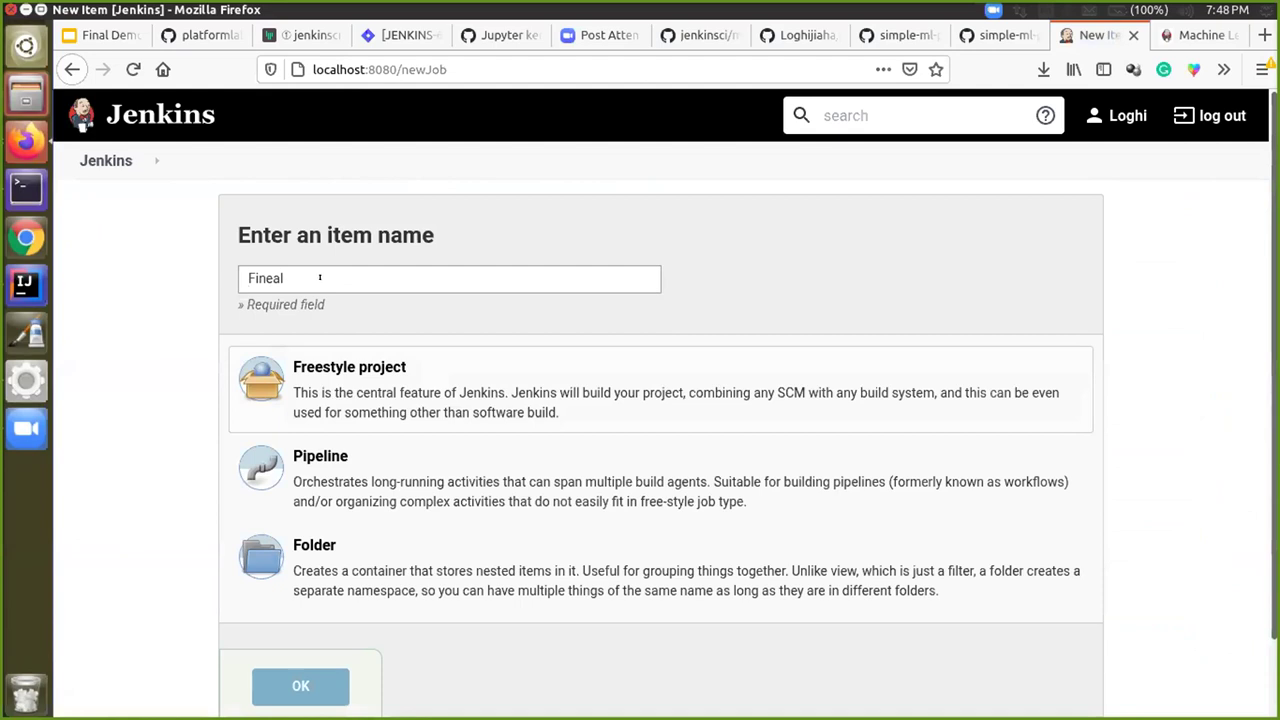
{"action": "key", "text": "BackSpace"}
{"action": "key", "text": "BackSpace"}
{"action": "key", "text": "BackSpace"}
{"action": "type", "text": "al"}
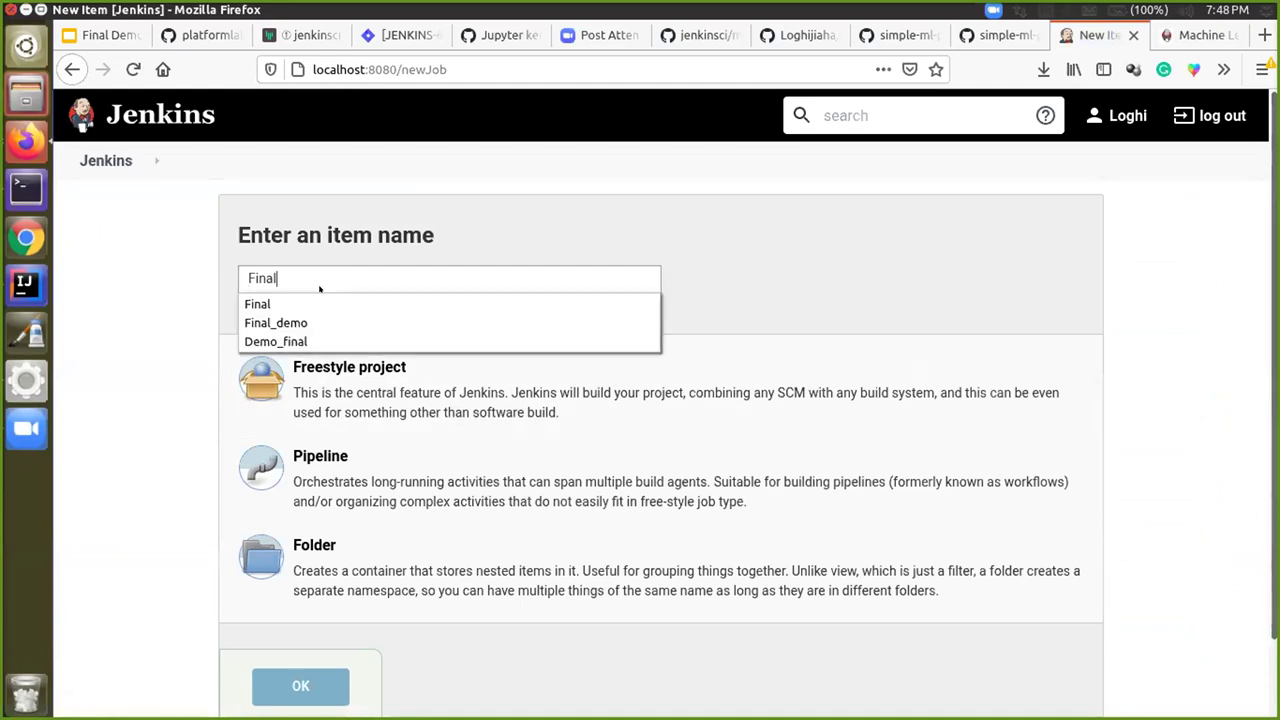
{"action": "left_click", "coordinate": [423, 395]}
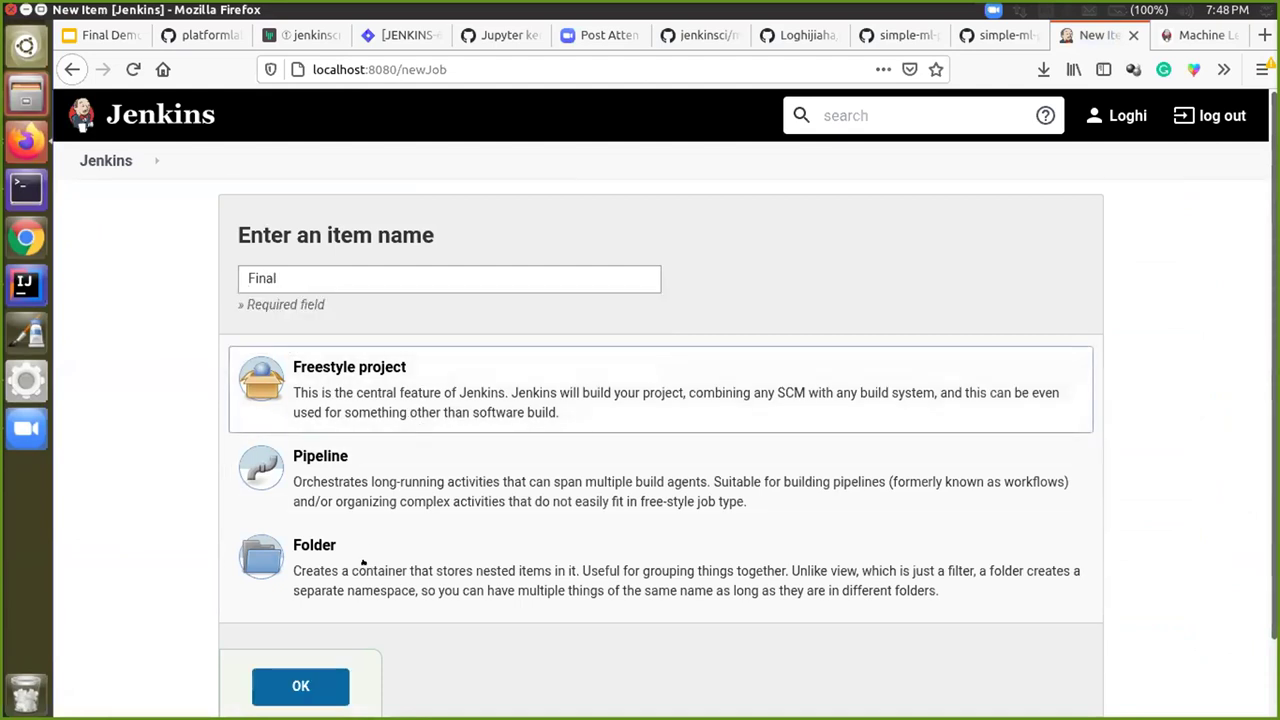
{"action": "left_click", "coordinate": [300, 686]}
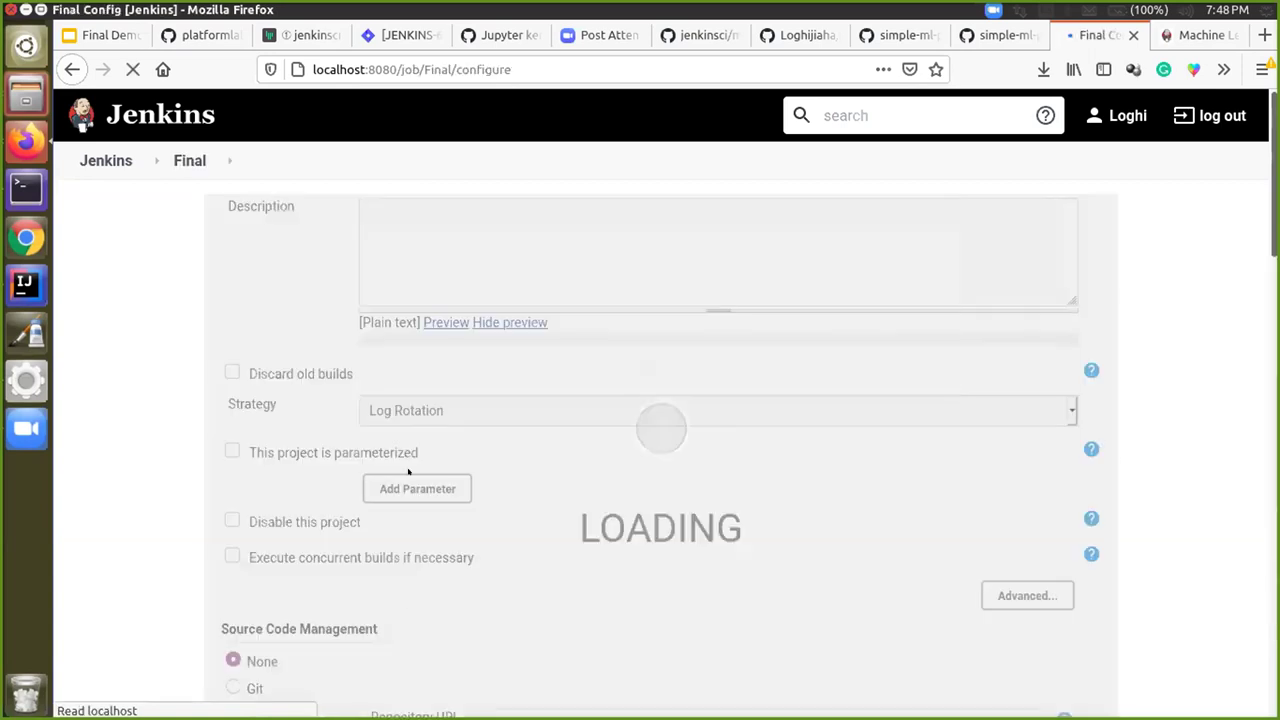
Step: Set the job's source code management to Git, using the HTTPS clone URL of the simple-ml-pipeline-tutorial repository on GitHub
{"action": "scroll", "coordinate": [411, 368], "scroll_direction": "down", "scroll_amount": 3}
{"action": "scroll", "coordinate": [411, 368], "scroll_direction": "down", "scroll_amount": 3}
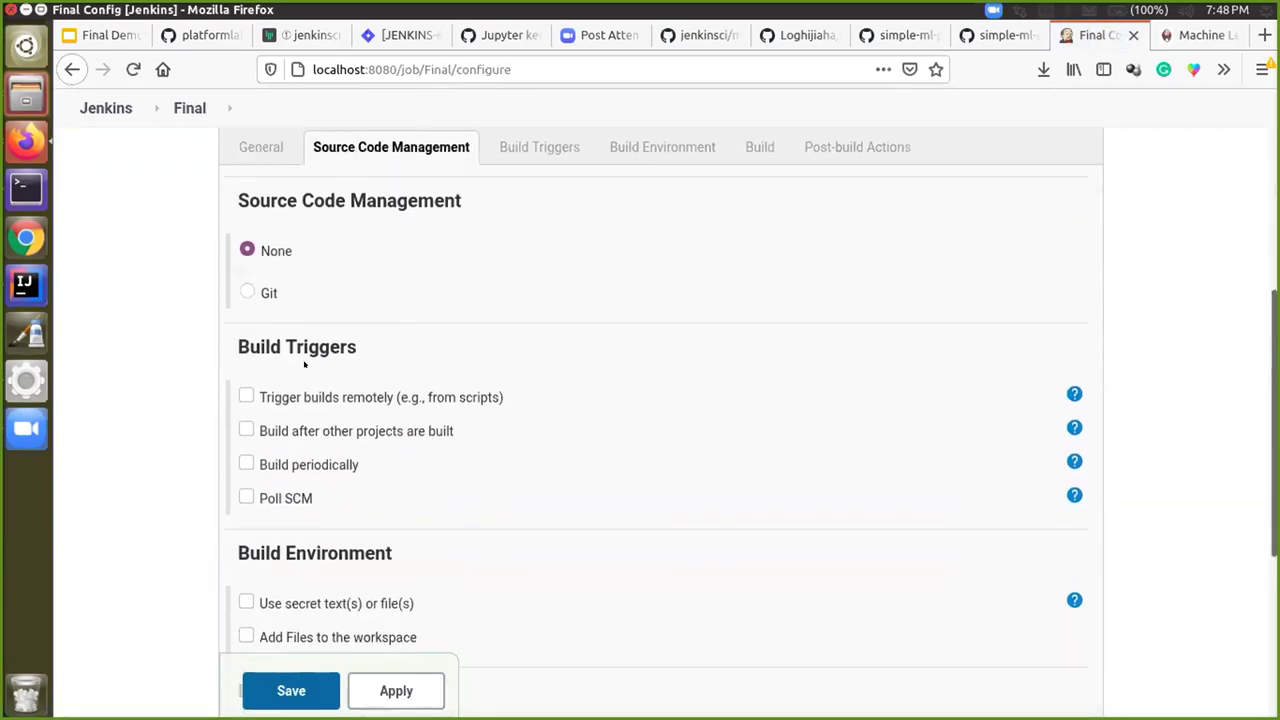
{"action": "scroll", "coordinate": [437, 337], "scroll_direction": "up", "scroll_amount": 1}
{"action": "left_click", "coordinate": [261, 337]}
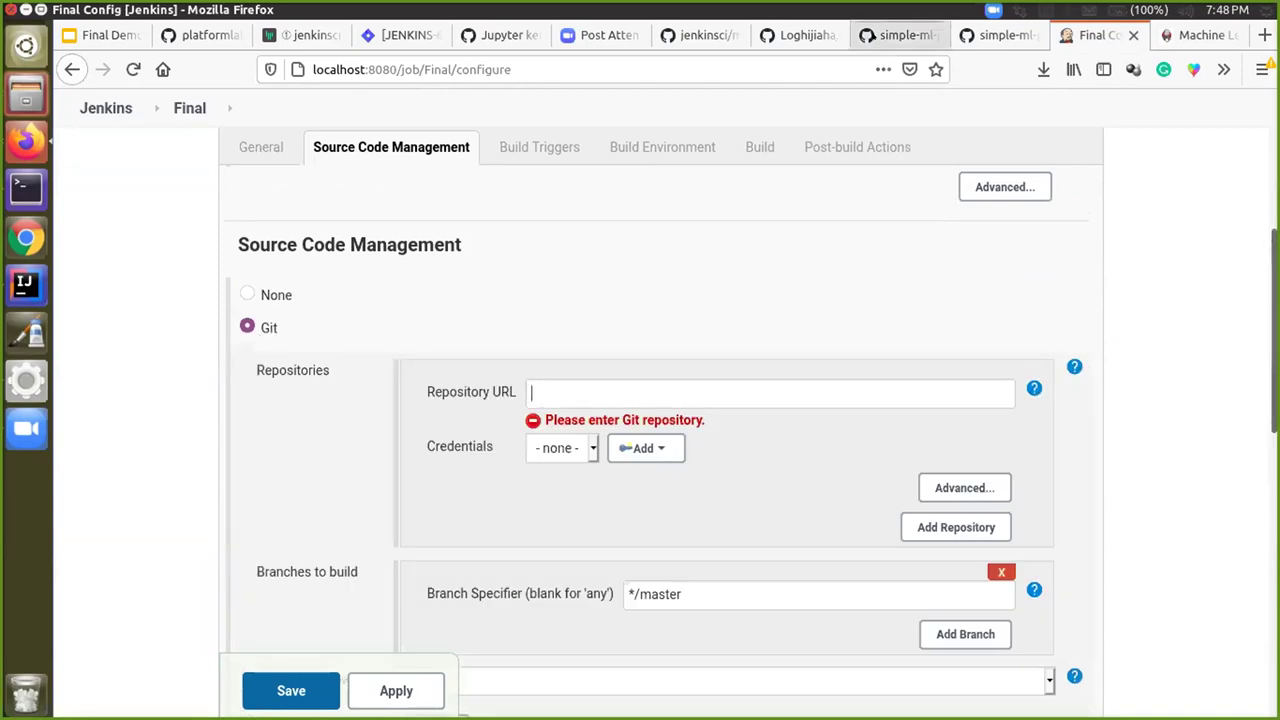
{"action": "left_click", "coordinate": [895, 35]}
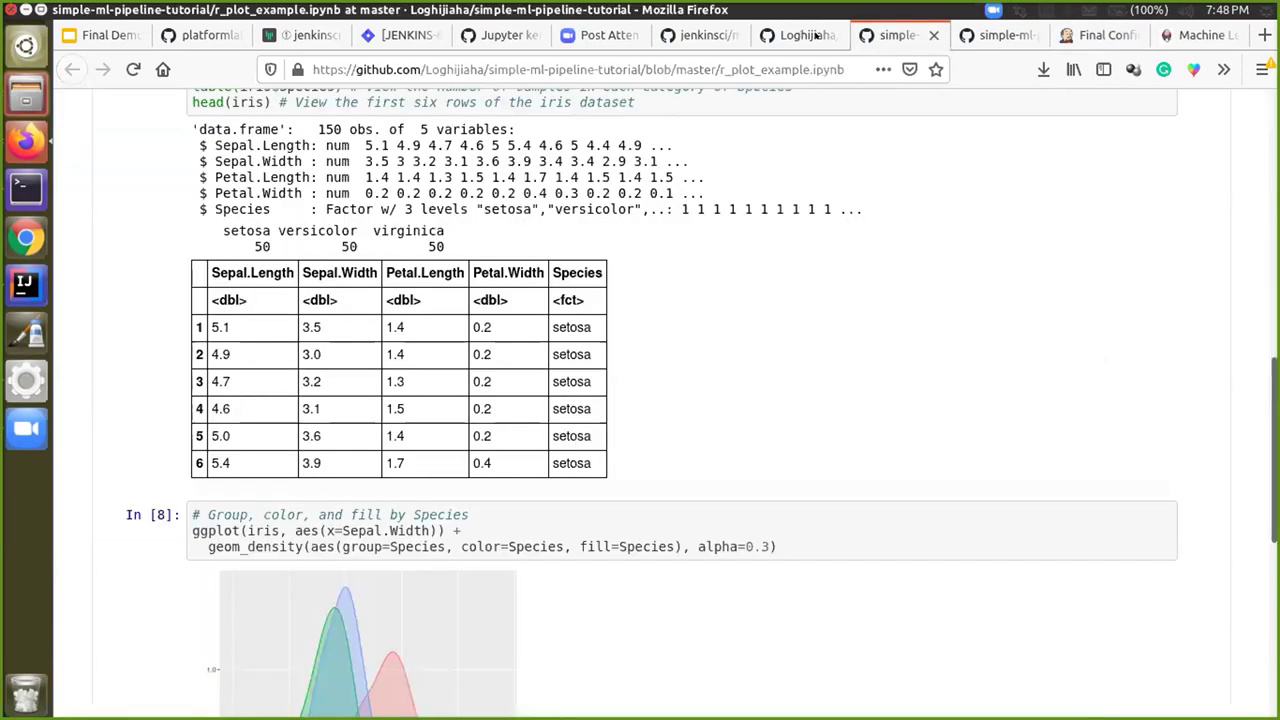
{"action": "left_click", "coordinate": [800, 38]}
{"action": "scroll", "coordinate": [903, 288], "scroll_direction": "up", "scroll_amount": 3}
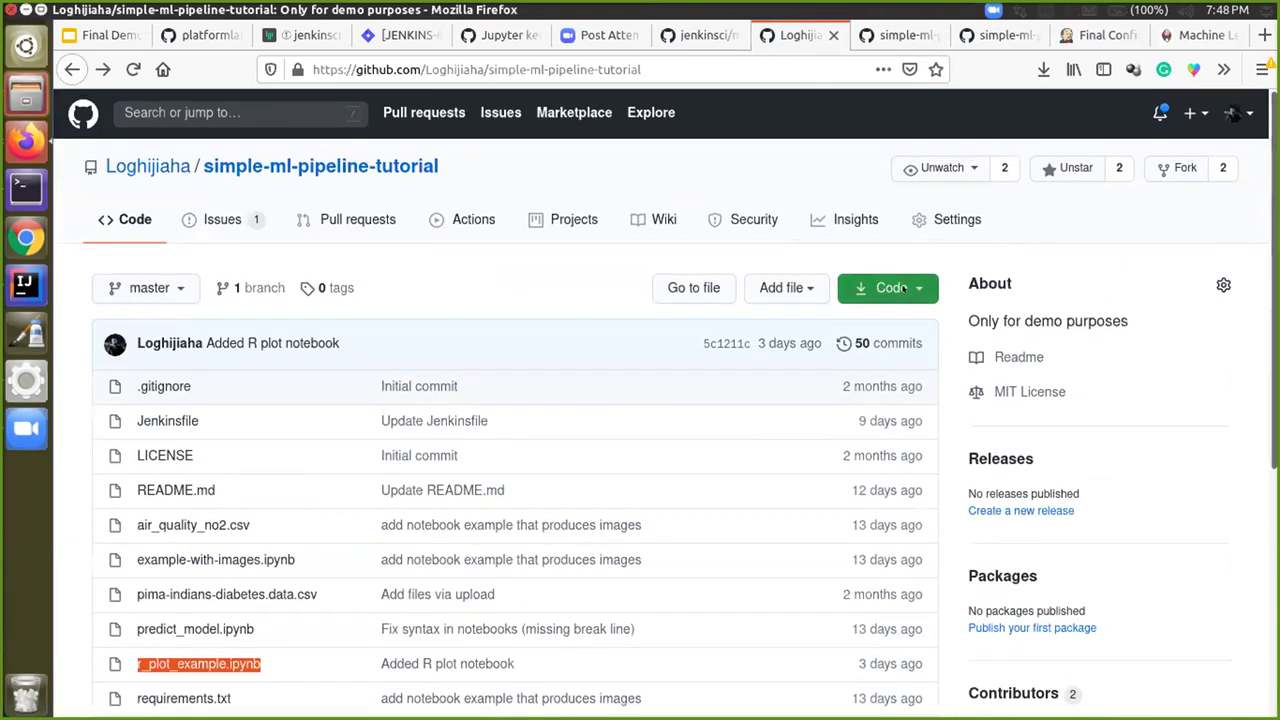
{"action": "left_click", "coordinate": [903, 288]}
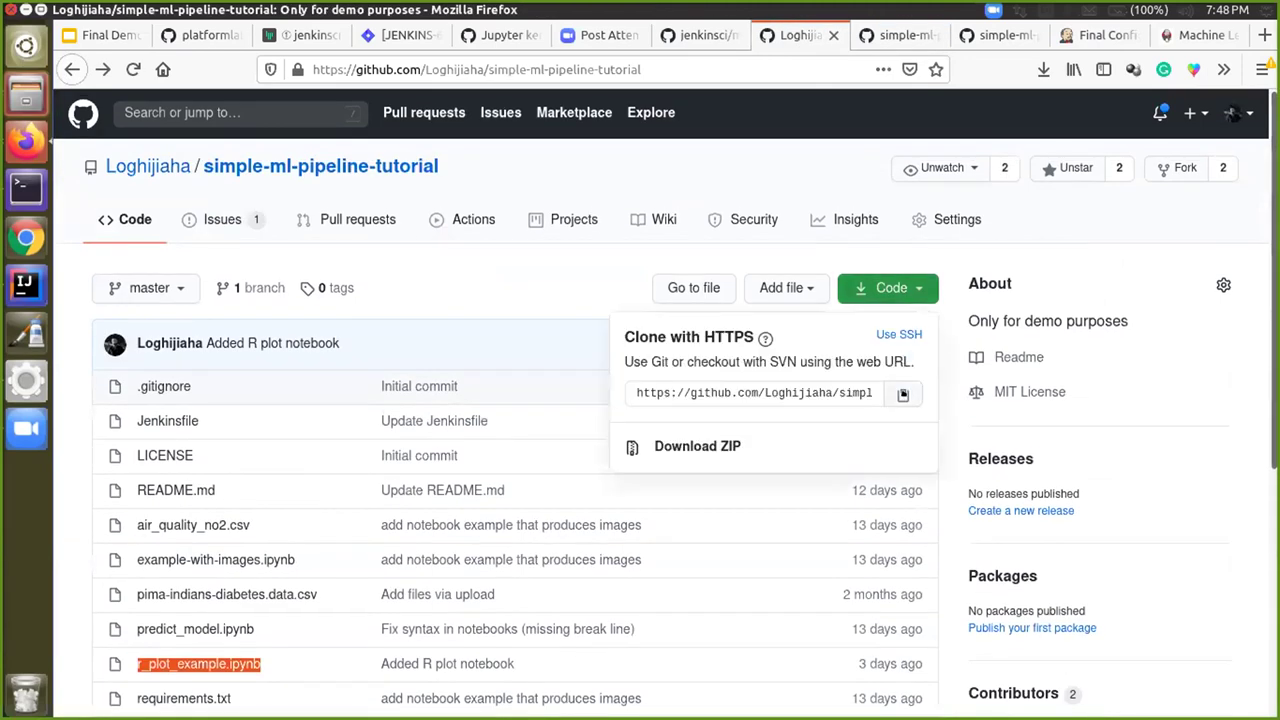
{"action": "left_click", "coordinate": [1097, 35]}
{"action": "type", "text": "https://github.com/Loghijiaha/simple-ml-pipeline-tutorial.git"}
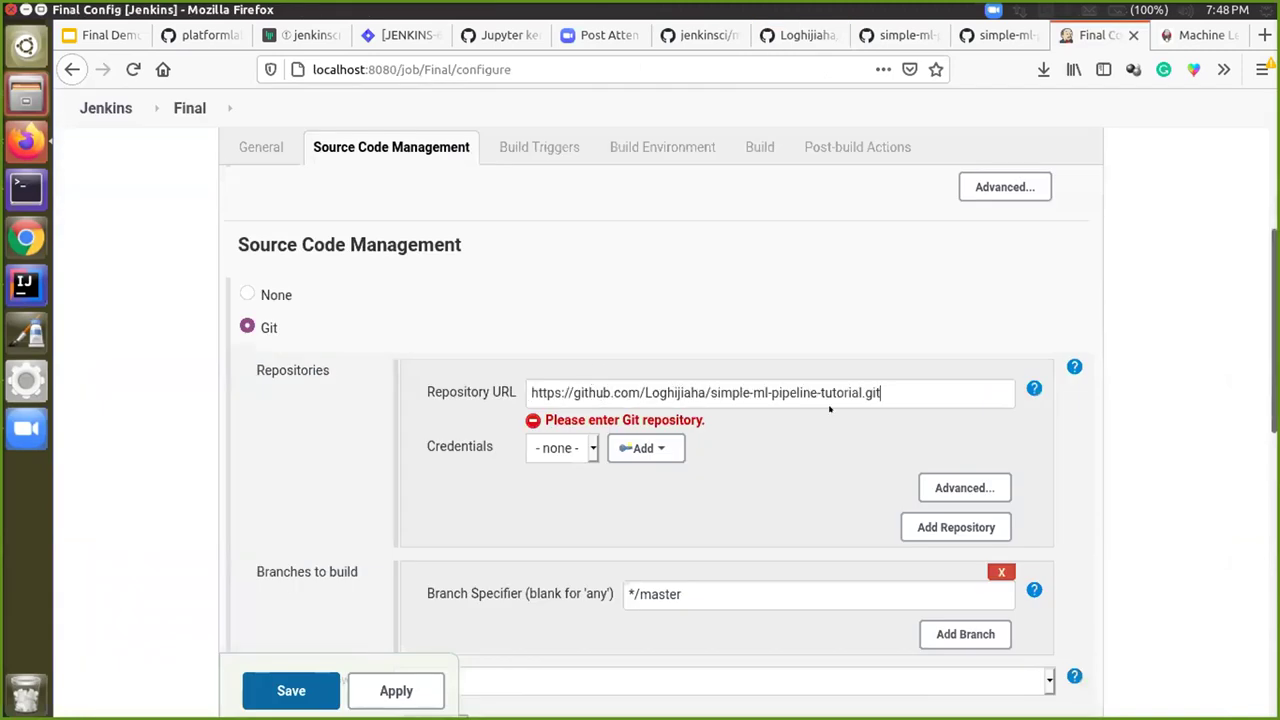
Step: Add an IPython Builder build step with the task name Training and the python3 language kernel
{"action": "scroll", "coordinate": [800, 503], "scroll_direction": "down", "scroll_amount": 8}
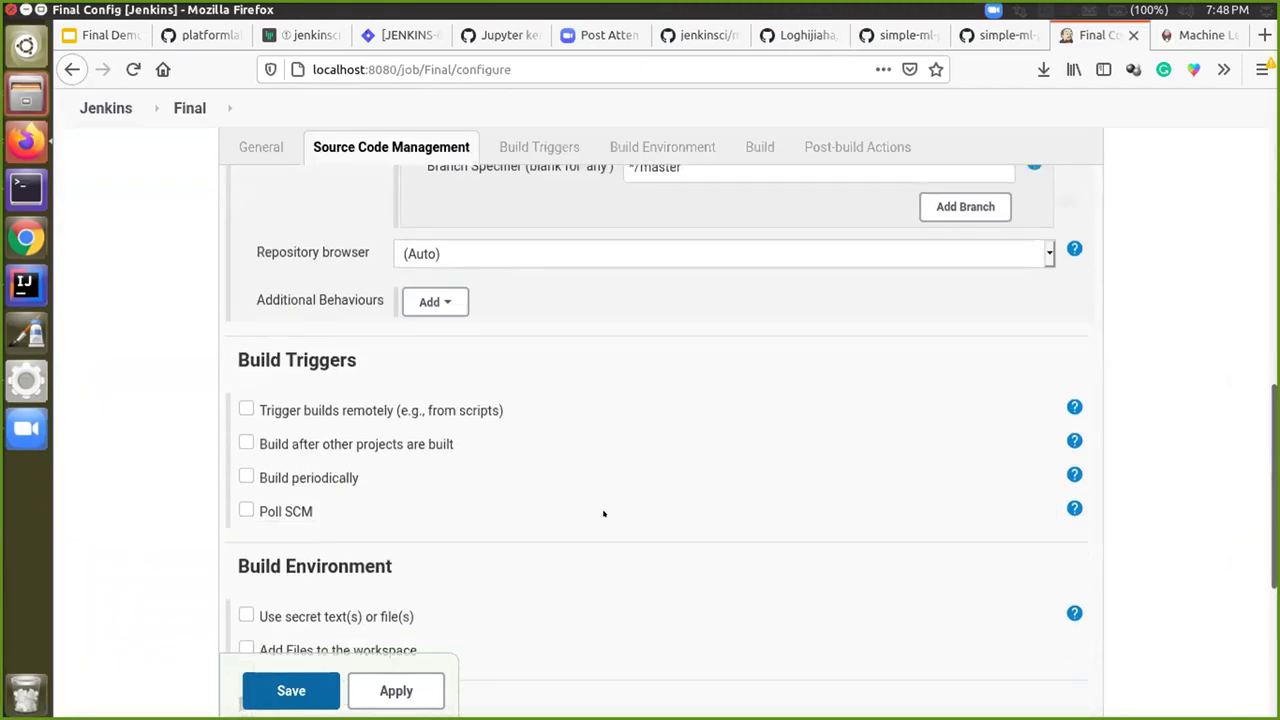
{"action": "scroll", "coordinate": [603, 513], "scroll_direction": "down", "scroll_amount": 5}
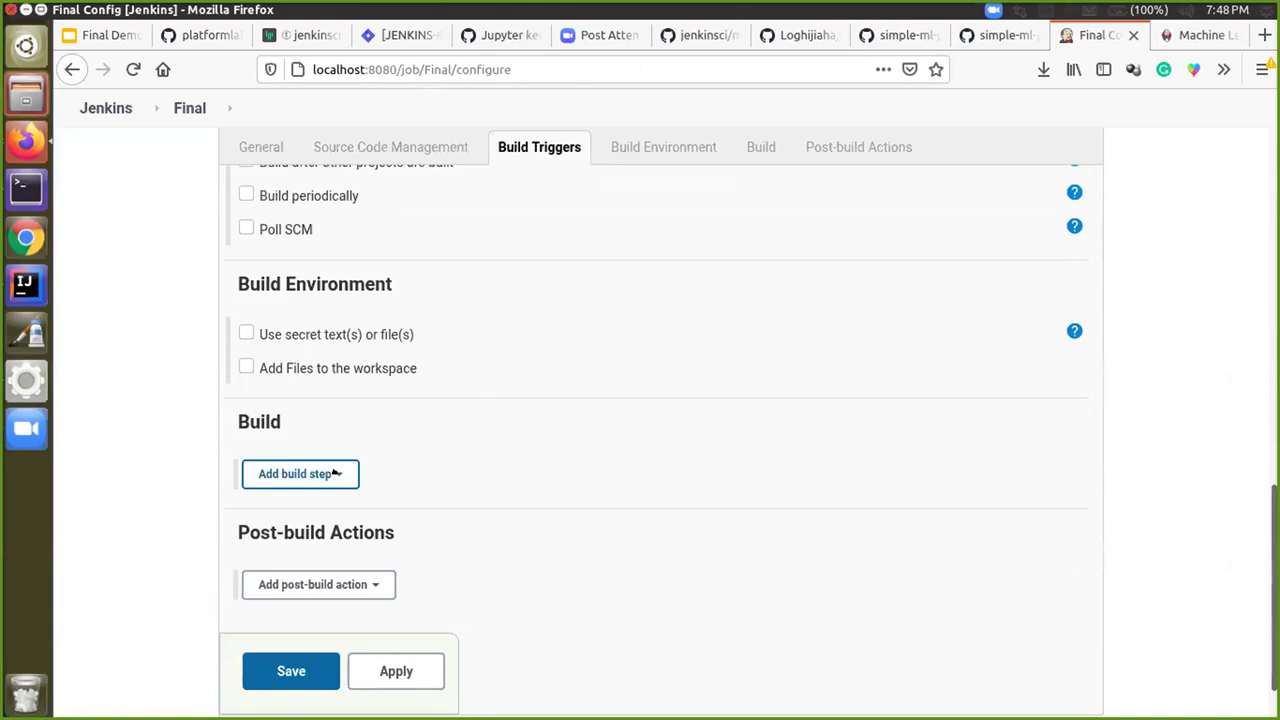
{"action": "left_click", "coordinate": [333, 473]}
{"action": "left_click", "coordinate": [300, 548]}
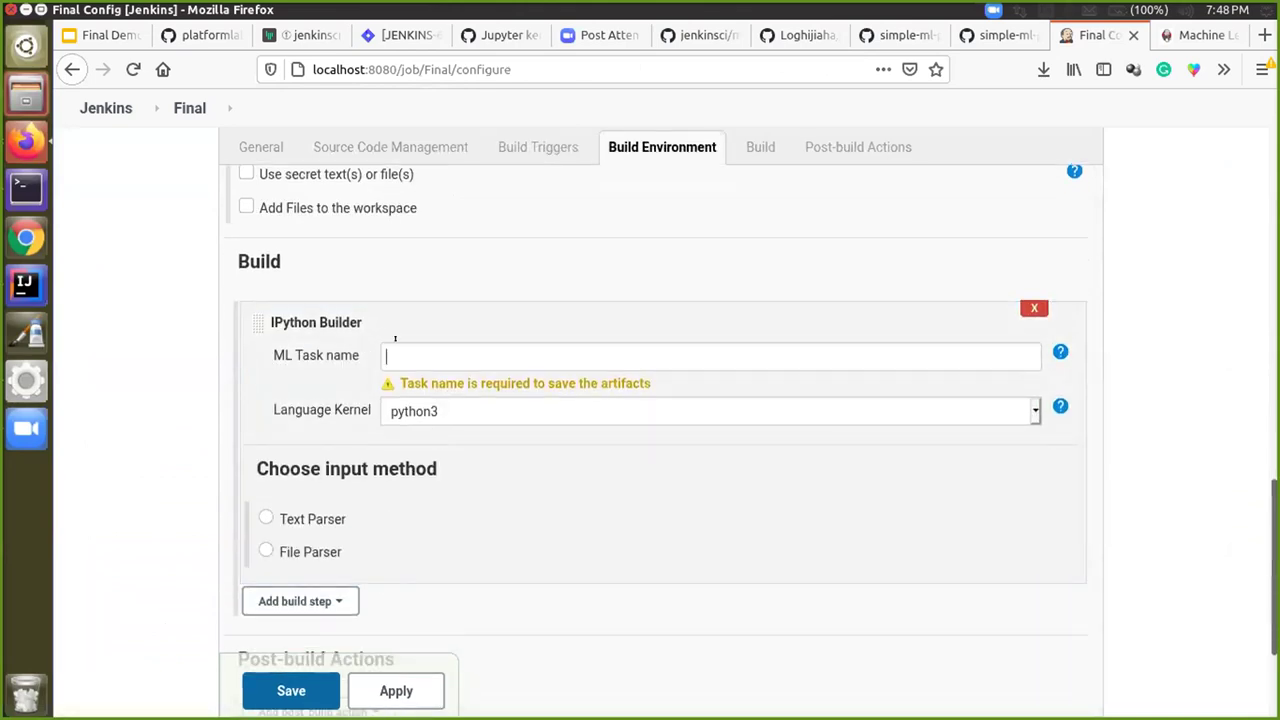
{"action": "left_click", "coordinate": [424, 353]}
{"action": "type", "text": "Training"}
{"action": "left_click", "coordinate": [442, 398]}
{"action": "left_click", "coordinate": [437, 424]}
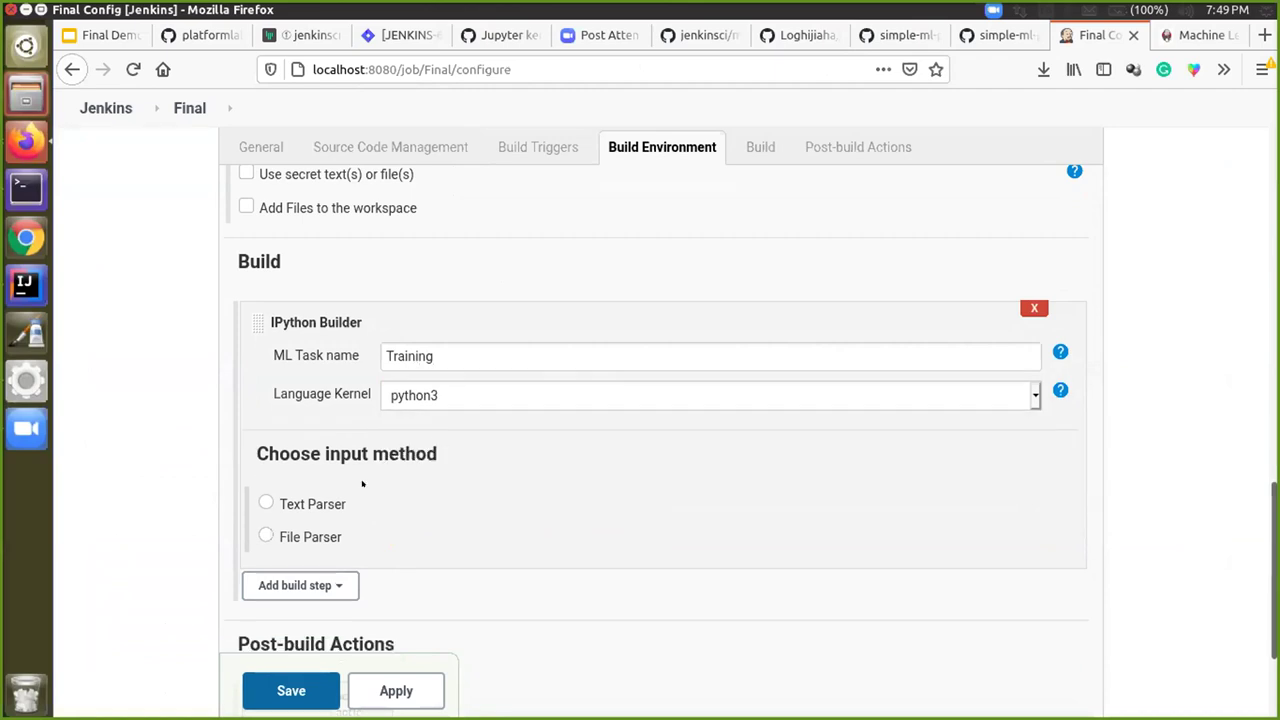
Step: Have the Training task use the File Parser with the file path example-with-images.ipynb, copied from the notebook's GitHub page
{"action": "left_click", "coordinate": [265, 535]}
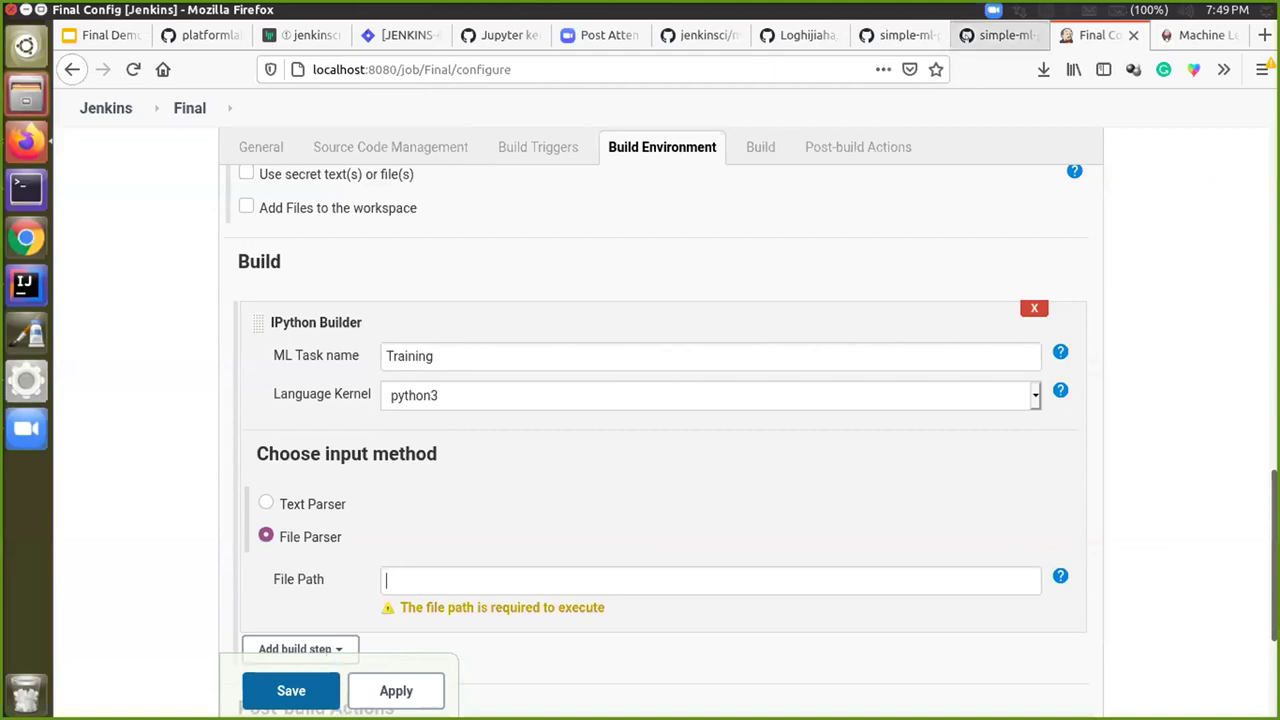
{"action": "left_click", "coordinate": [1003, 35]}
{"action": "scroll", "coordinate": [618, 186], "scroll_direction": "up", "scroll_amount": 4}
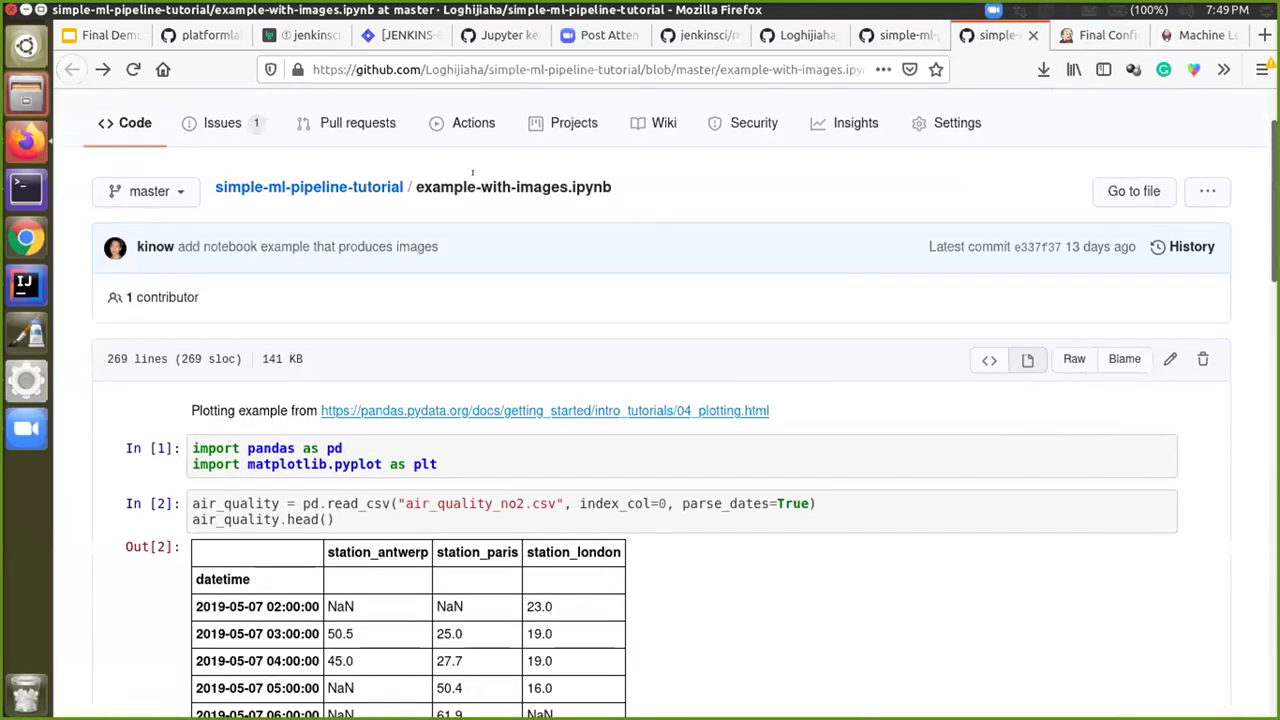
{"action": "left_click_drag", "start_coordinate": [473, 172], "coordinate": [409, 173]}
{"action": "key", "text": "ctrl+c"}
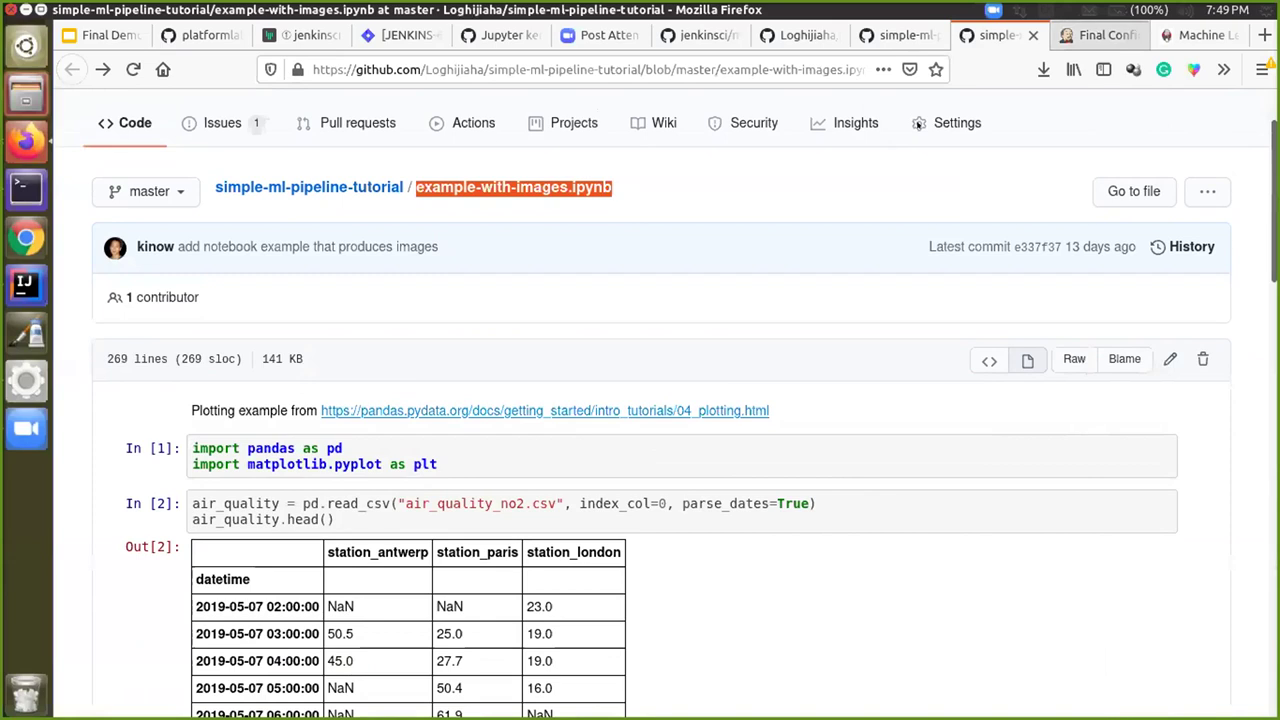
{"action": "left_click", "coordinate": [1100, 35]}
{"action": "scroll", "coordinate": [430, 480], "scroll_direction": "down", "scroll_amount": 3}
{"action": "key", "text": "ctrl+v"}
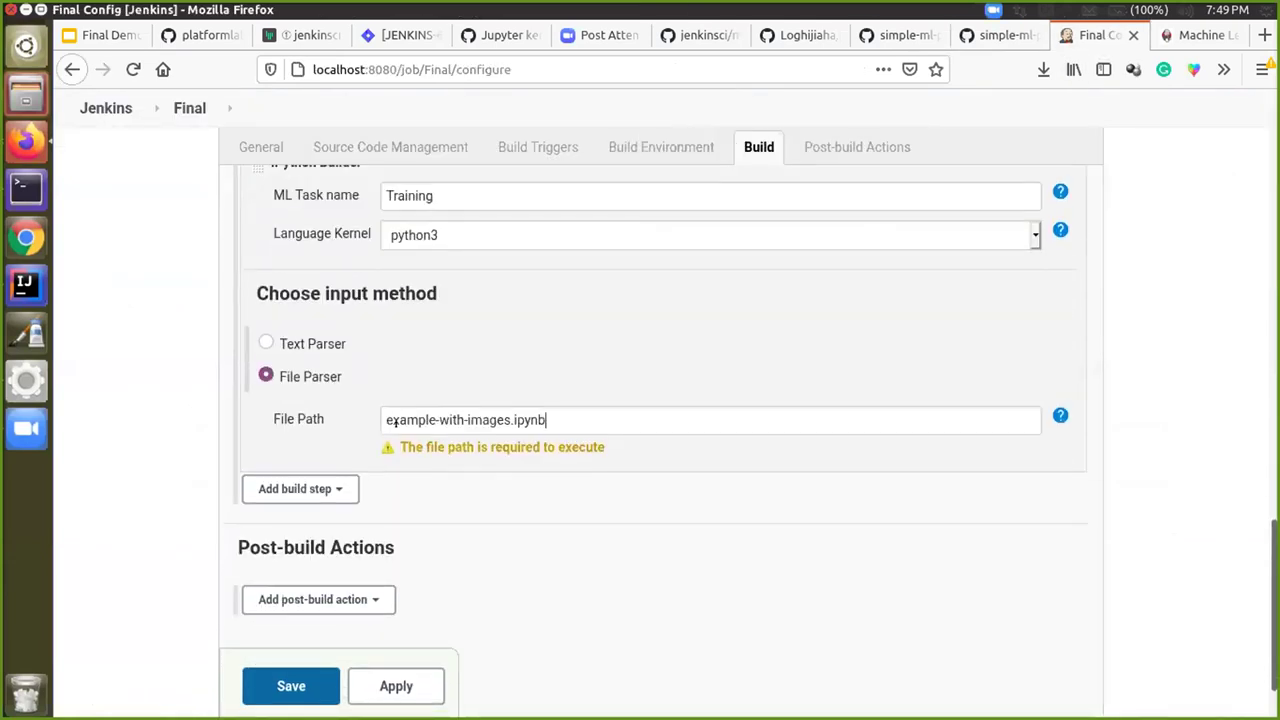
{"action": "left_click_drag", "start_coordinate": [546, 413], "coordinate": [380, 408]}
{"action": "left_click", "coordinate": [573, 412]}
{"action": "left_click_drag", "start_coordinate": [574, 412], "coordinate": [380, 414]}
{"action": "left_click", "coordinate": [561, 412]}
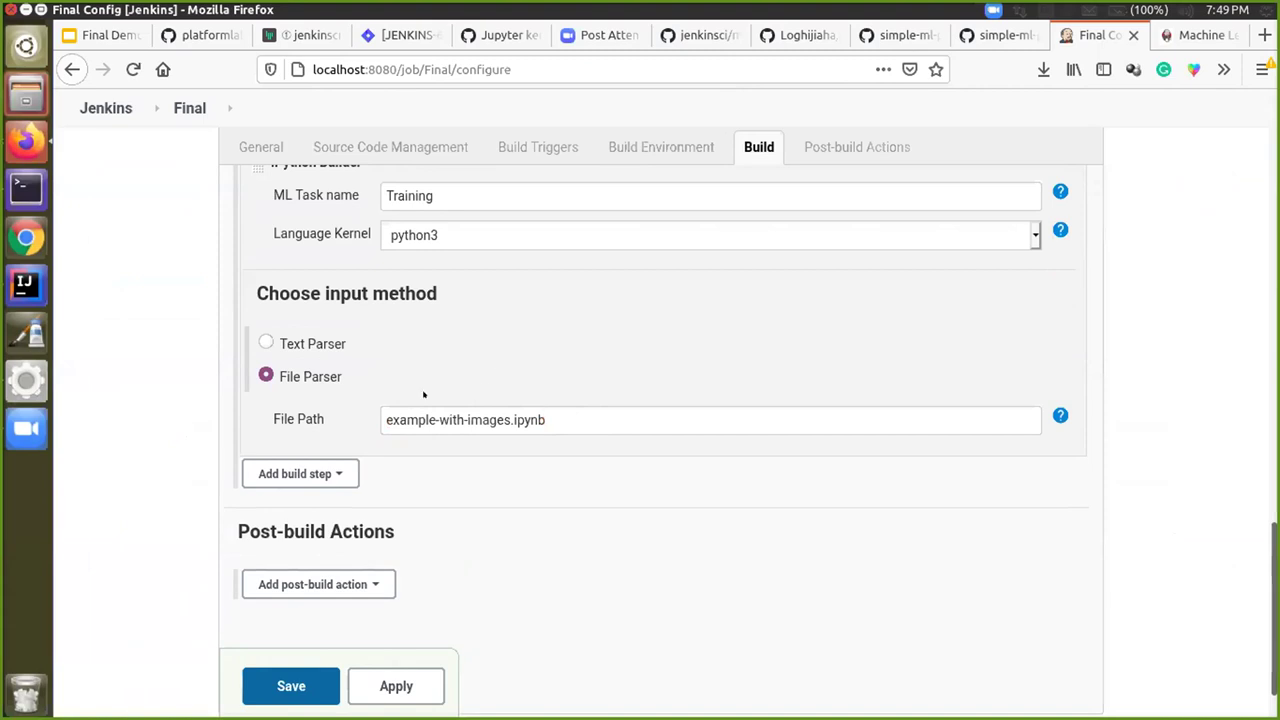
Step: Add a second IPython Builder build step with the task name R and the ir language kernel
{"action": "scroll", "coordinate": [423, 366], "scroll_direction": "up", "scroll_amount": 2}
{"action": "scroll", "coordinate": [350, 467], "scroll_direction": "down", "scroll_amount": 2}
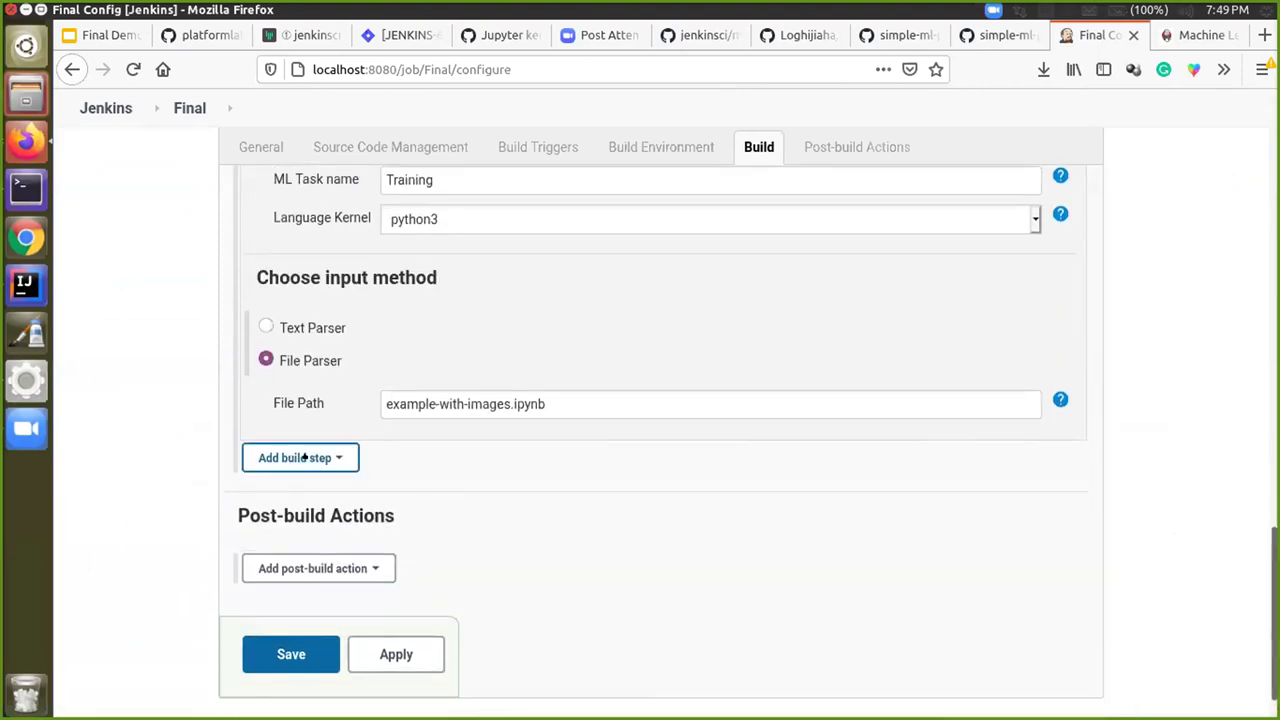
{"action": "left_click", "coordinate": [306, 456]}
{"action": "left_click", "coordinate": [300, 531]}
{"action": "left_click", "coordinate": [383, 490]}
{"action": "type", "text": "i"}
{"action": "key", "text": "BackSpace"}
{"action": "type", "text": "R"}
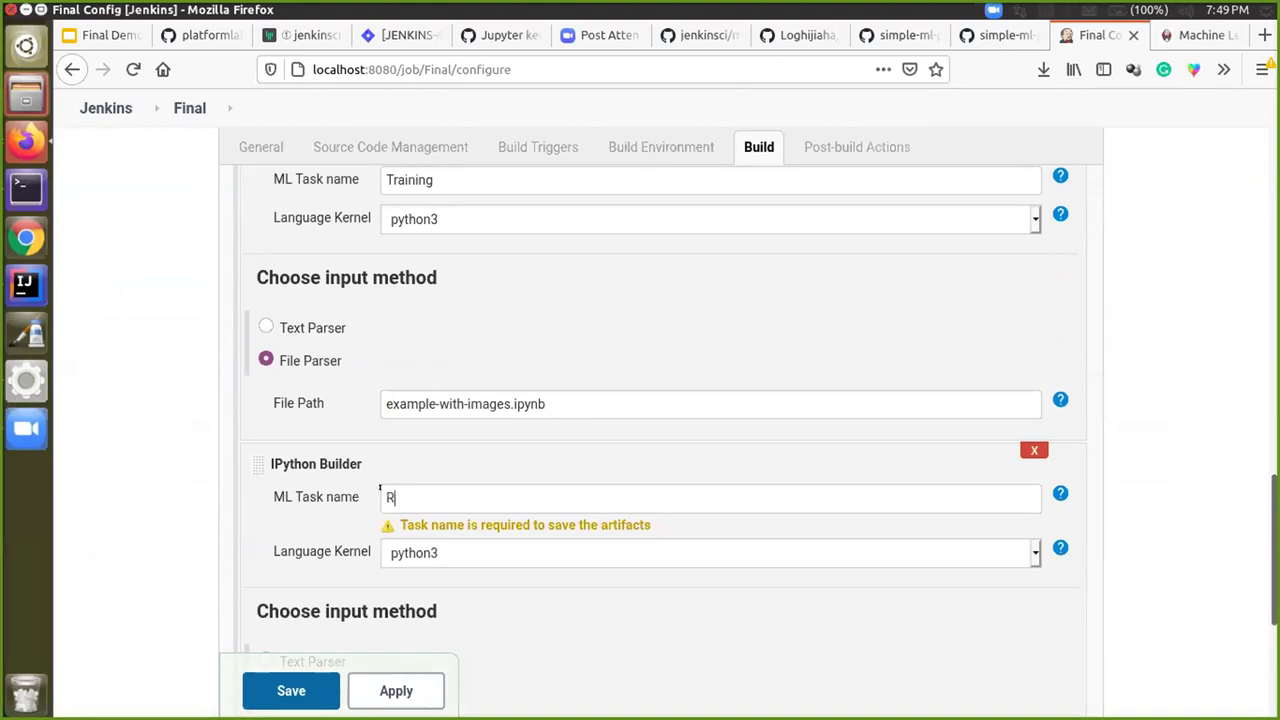
{"action": "scroll", "coordinate": [547, 485], "scroll_direction": "down", "scroll_amount": 3}
{"action": "left_click", "coordinate": [468, 380]}
{"action": "left_click", "coordinate": [471, 441]}
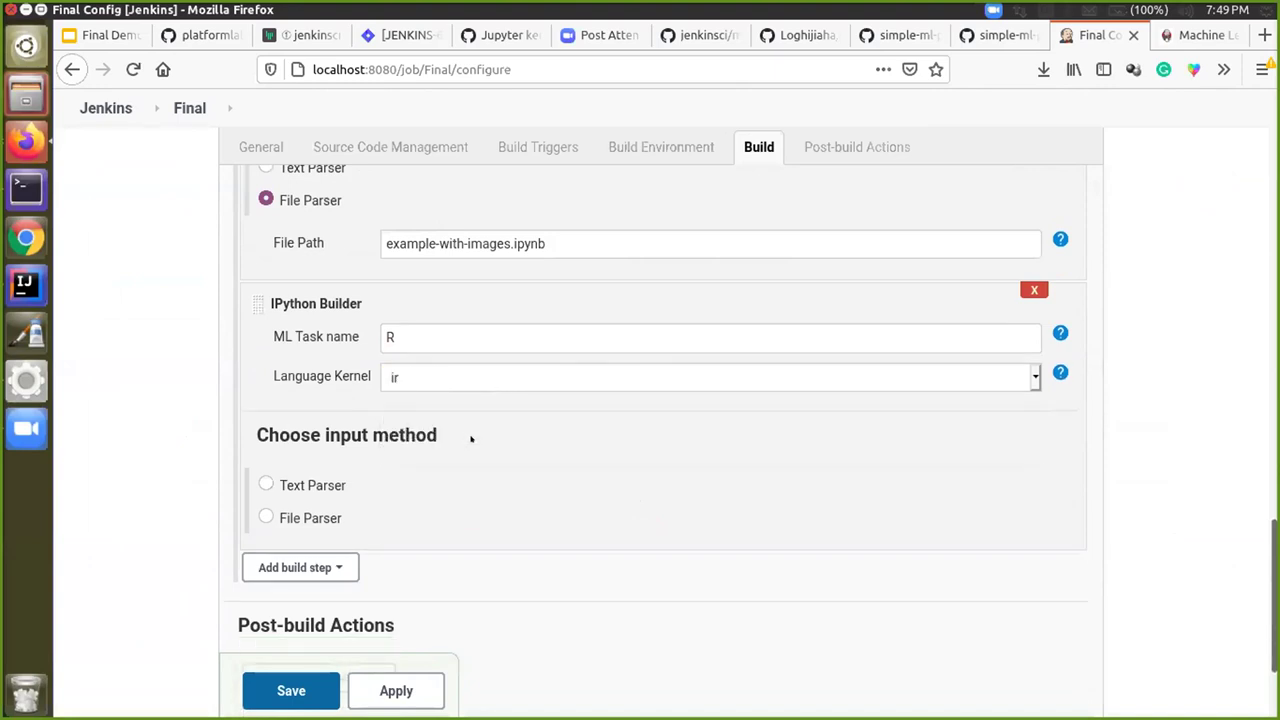
Step: Have the R task use the File Parser with the file path r_plot_example.ipynb, copied from the notebook's GitHub page
{"action": "left_click", "coordinate": [288, 518]}
{"action": "left_click", "coordinate": [995, 35]}
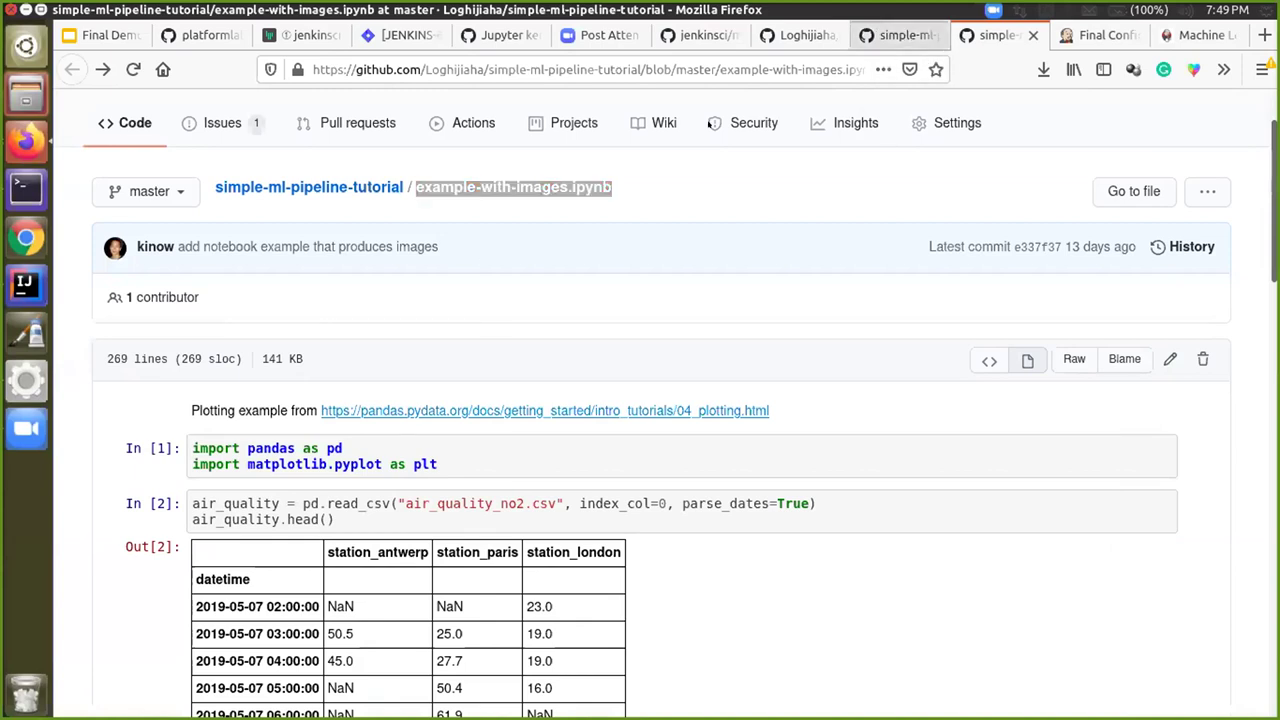
{"action": "key", "text": "ctrl+Page_Up"}
{"action": "scroll", "coordinate": [678, 260], "scroll_direction": "up", "scroll_amount": 7}
{"action": "left_click_drag", "start_coordinate": [570, 123], "coordinate": [516, 123]}
{"action": "left_click_drag", "start_coordinate": [410, 113], "coordinate": [412, 120]}
{"action": "key", "text": "ctrl+c"}
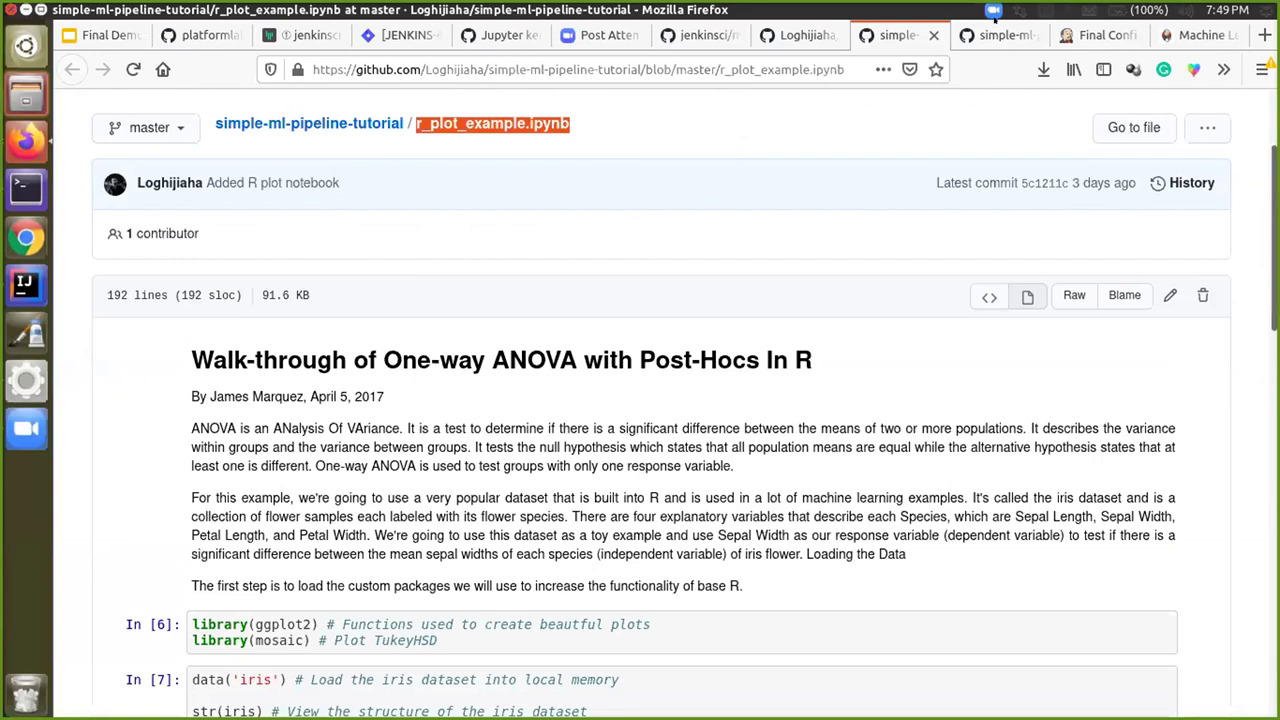
{"action": "left_click", "coordinate": [1100, 35]}
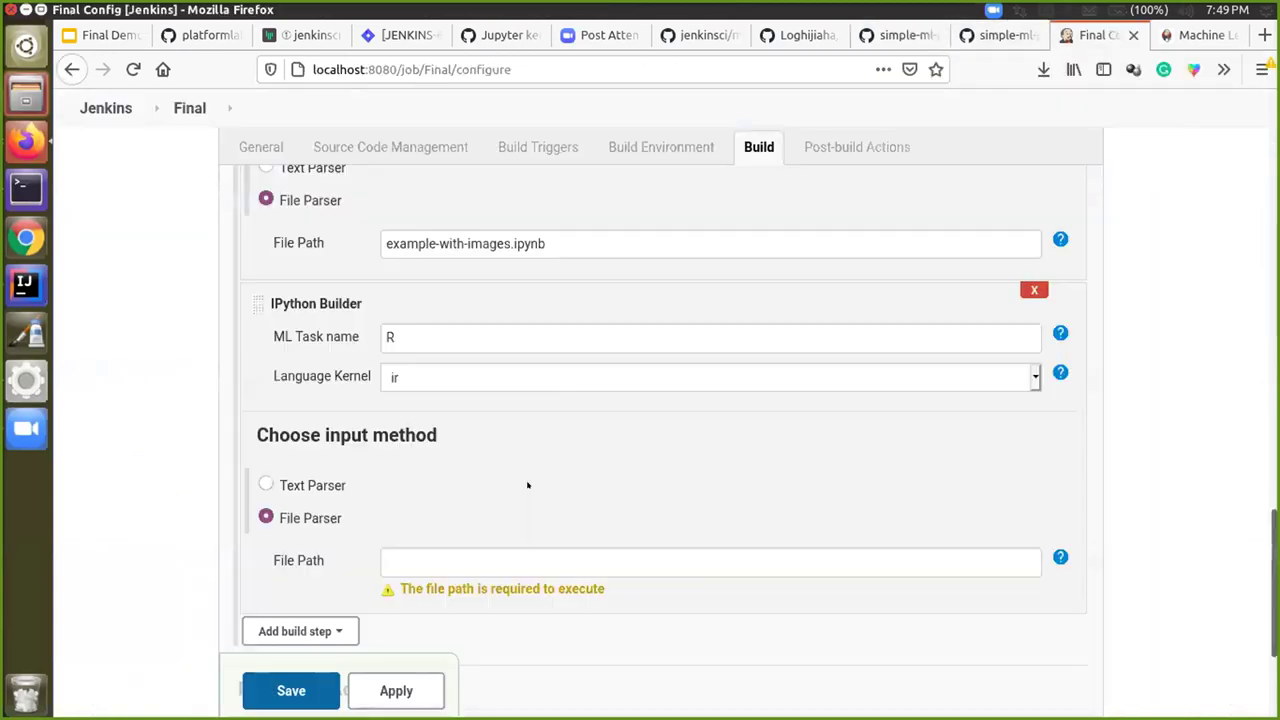
{"action": "scroll", "coordinate": [430, 450], "scroll_direction": "down", "scroll_amount": 2}
{"action": "key", "text": "ctrl+v"}
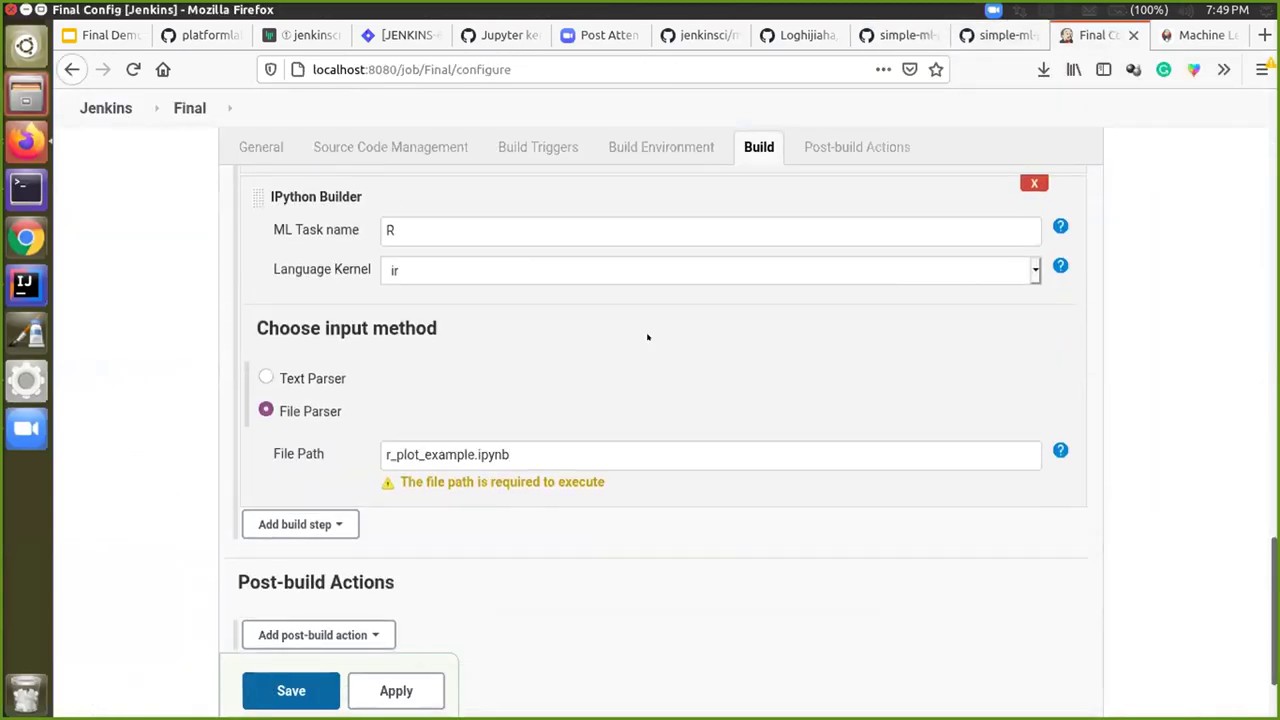
Step: Review the Final job's source code and build step settings and save the configuration
{"action": "scroll", "coordinate": [647, 337], "scroll_direction": "up", "scroll_amount": 5}
{"action": "scroll", "coordinate": [560, 485], "scroll_direction": "down", "scroll_amount": 4}
{"action": "scroll", "coordinate": [545, 486], "scroll_direction": "up", "scroll_amount": 1}
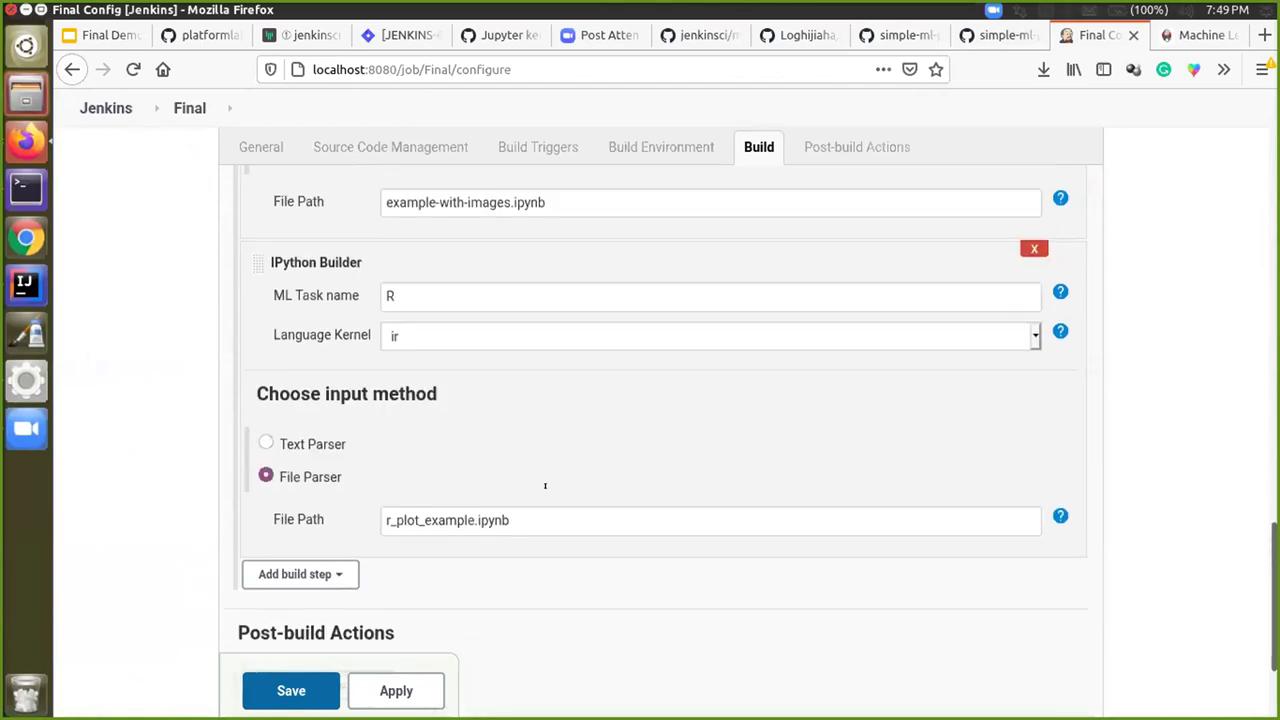
{"action": "scroll", "coordinate": [545, 486], "scroll_direction": "up", "scroll_amount": 15}
{"action": "scroll", "coordinate": [545, 488], "scroll_direction": "down", "scroll_amount": 15}
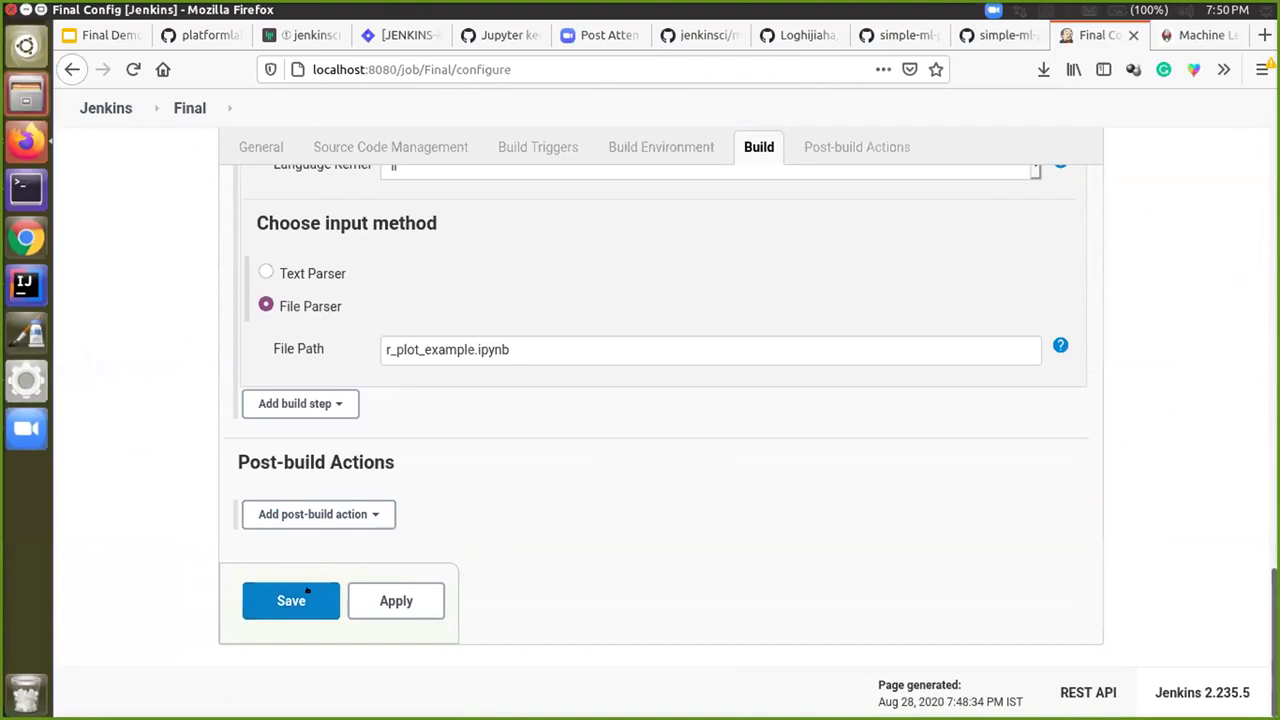
{"action": "left_click", "coordinate": [307, 592]}
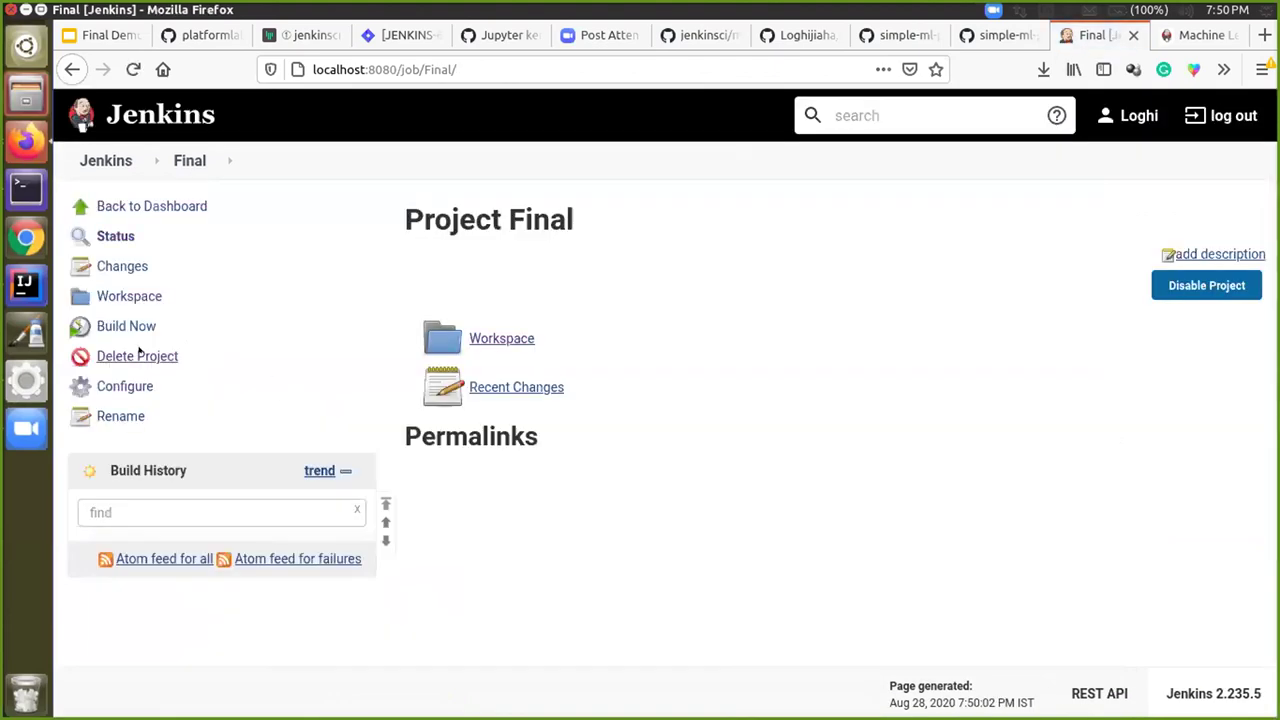
Step: Build the Final job and examine the Training task's output in the first build's console log
{"action": "left_click", "coordinate": [110, 326]}
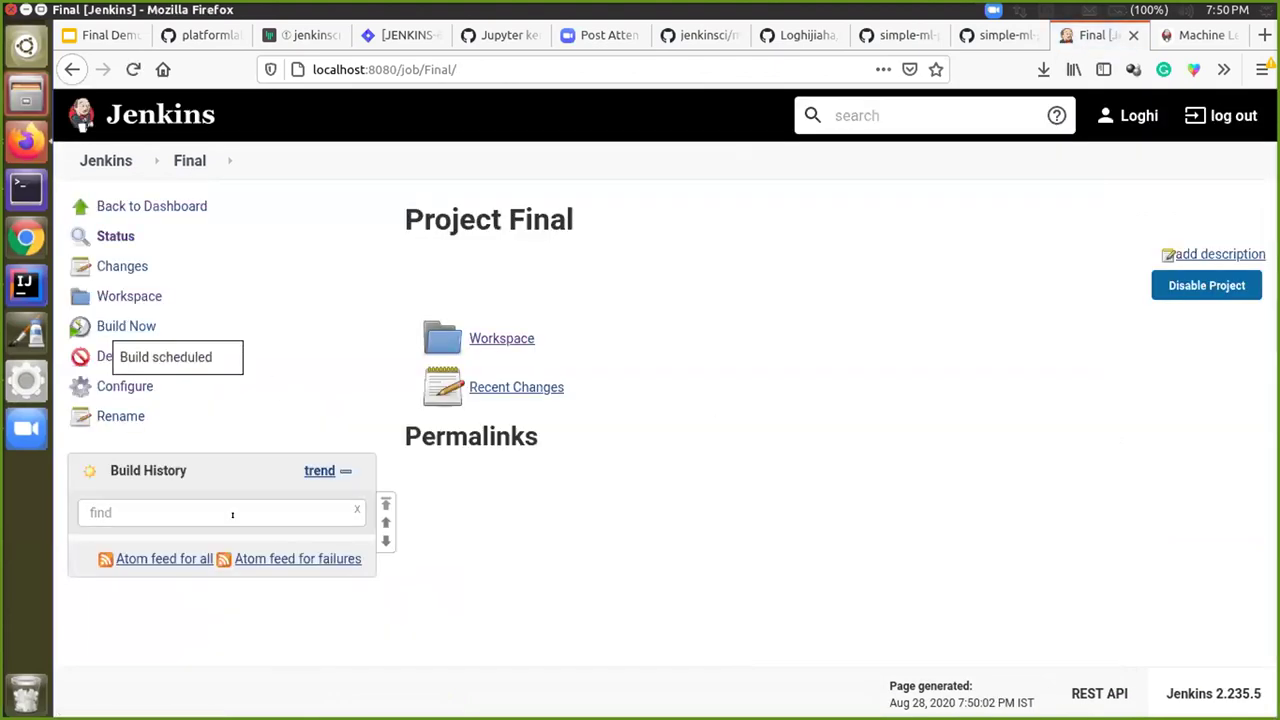
{"action": "left_click", "coordinate": [152, 558]}
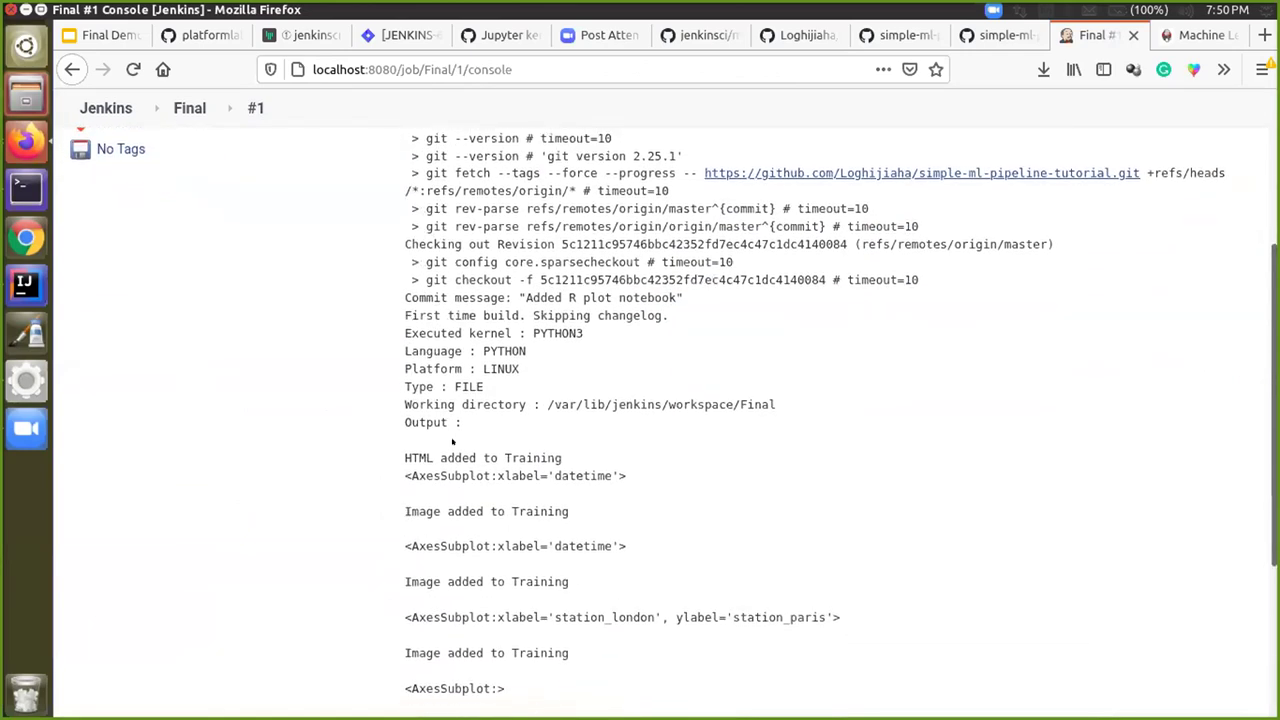
{"action": "left_click_drag", "start_coordinate": [441, 458], "coordinate": [393, 455]}
{"action": "double_click", "coordinate": [532, 458]}
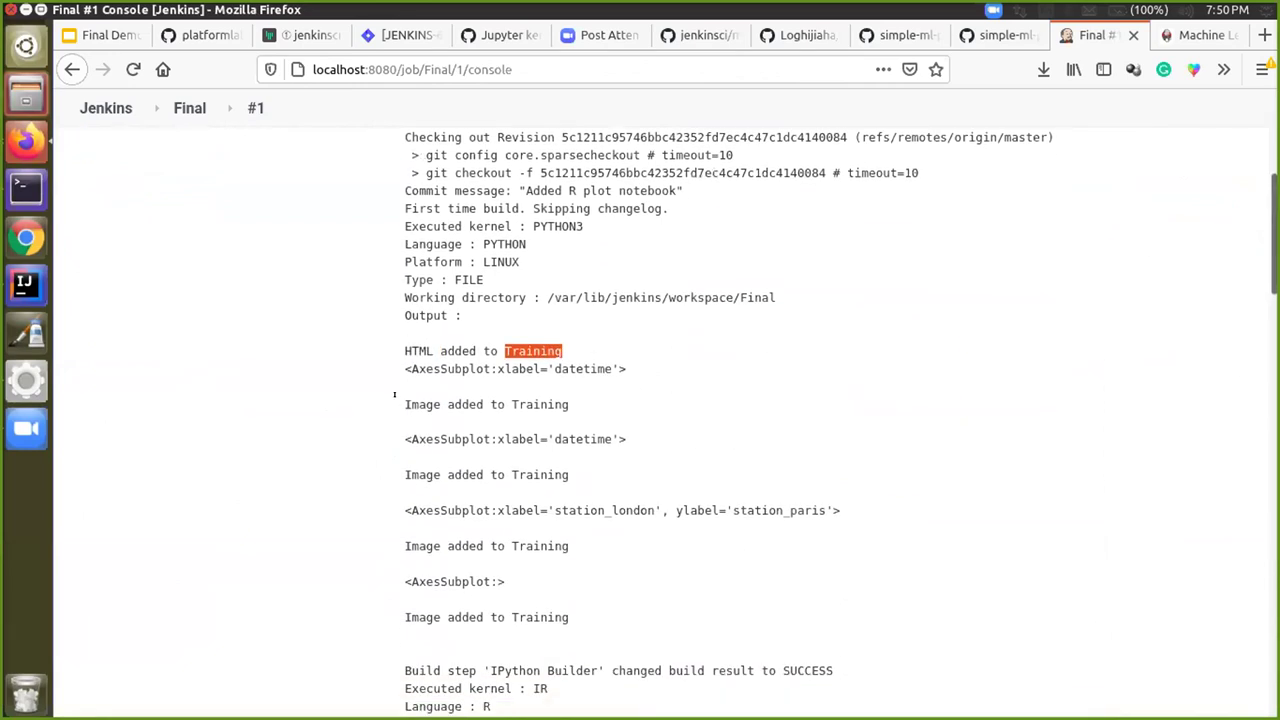
Step: Examine the console log lines about images added to the Training task
{"action": "left_click_drag", "start_coordinate": [397, 404], "coordinate": [439, 407]}
{"action": "left_click_drag", "start_coordinate": [397, 474], "coordinate": [600, 471]}
{"action": "scroll", "coordinate": [378, 349], "scroll_direction": "up", "scroll_amount": 5}
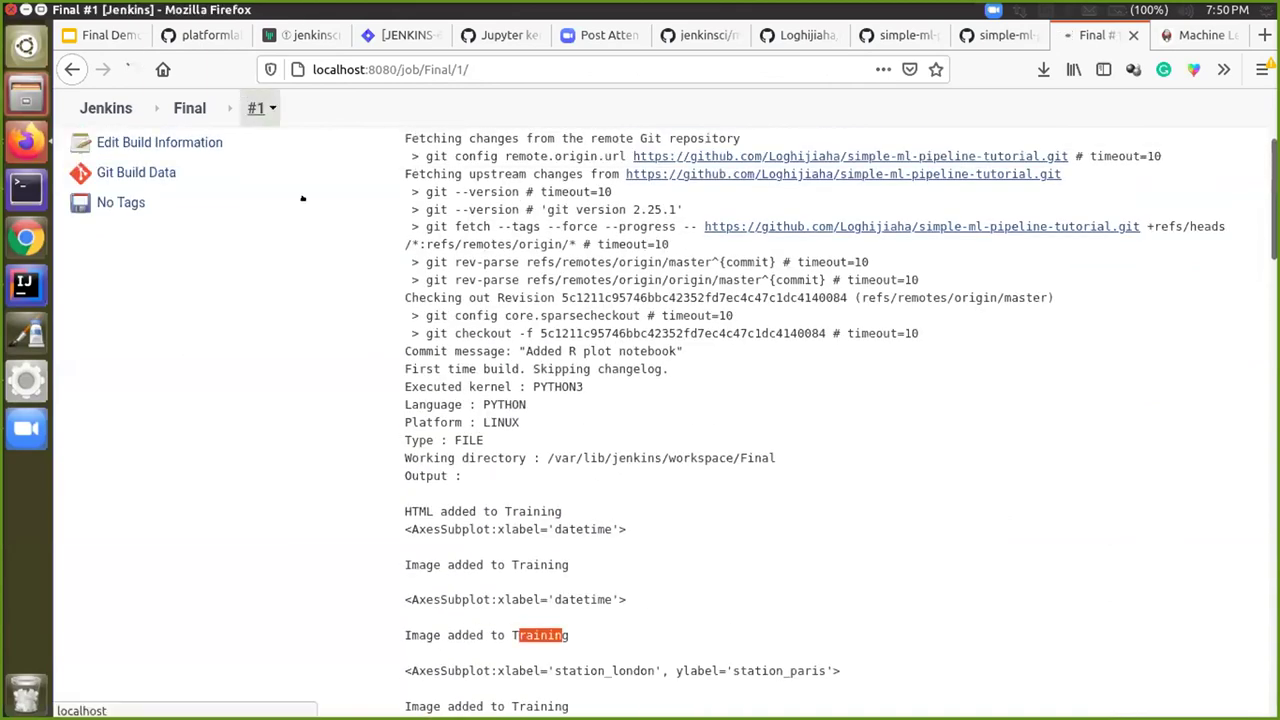
Step: Open the Images and HTML page of build #1 in the Final job and review the Training plots
{"action": "left_click", "coordinate": [256, 108]}
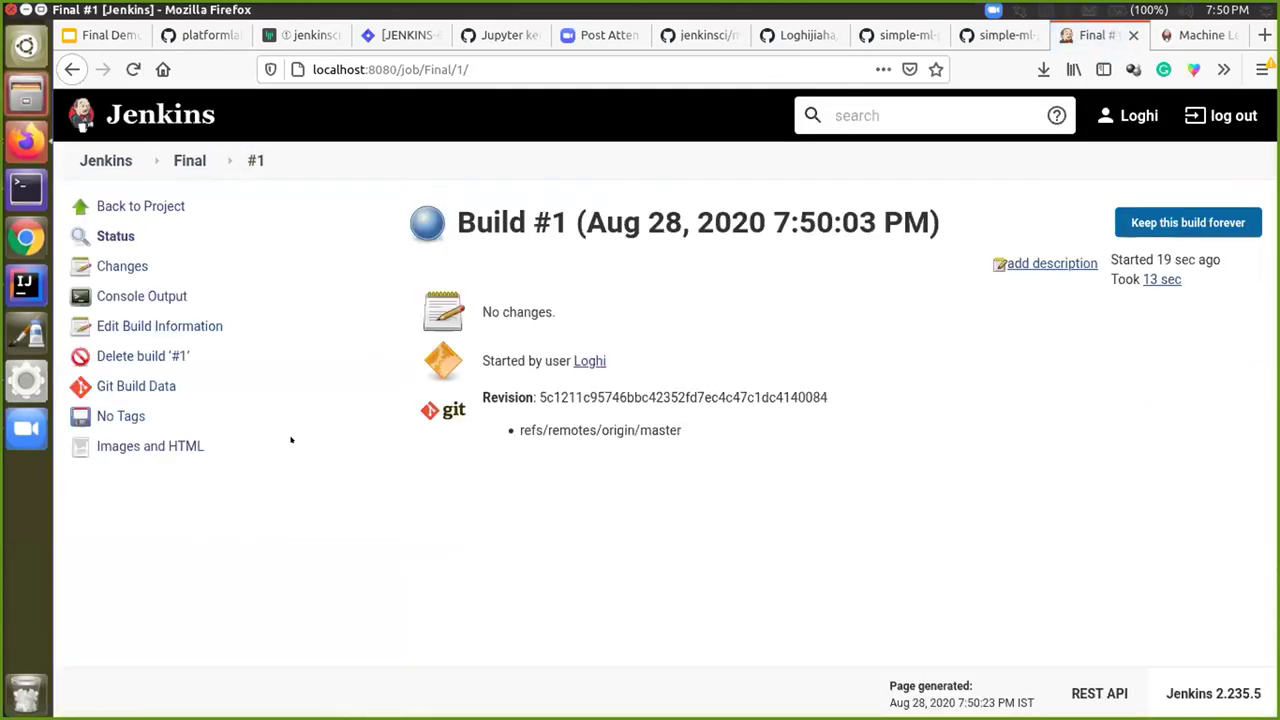
{"action": "left_click", "coordinate": [177, 446]}
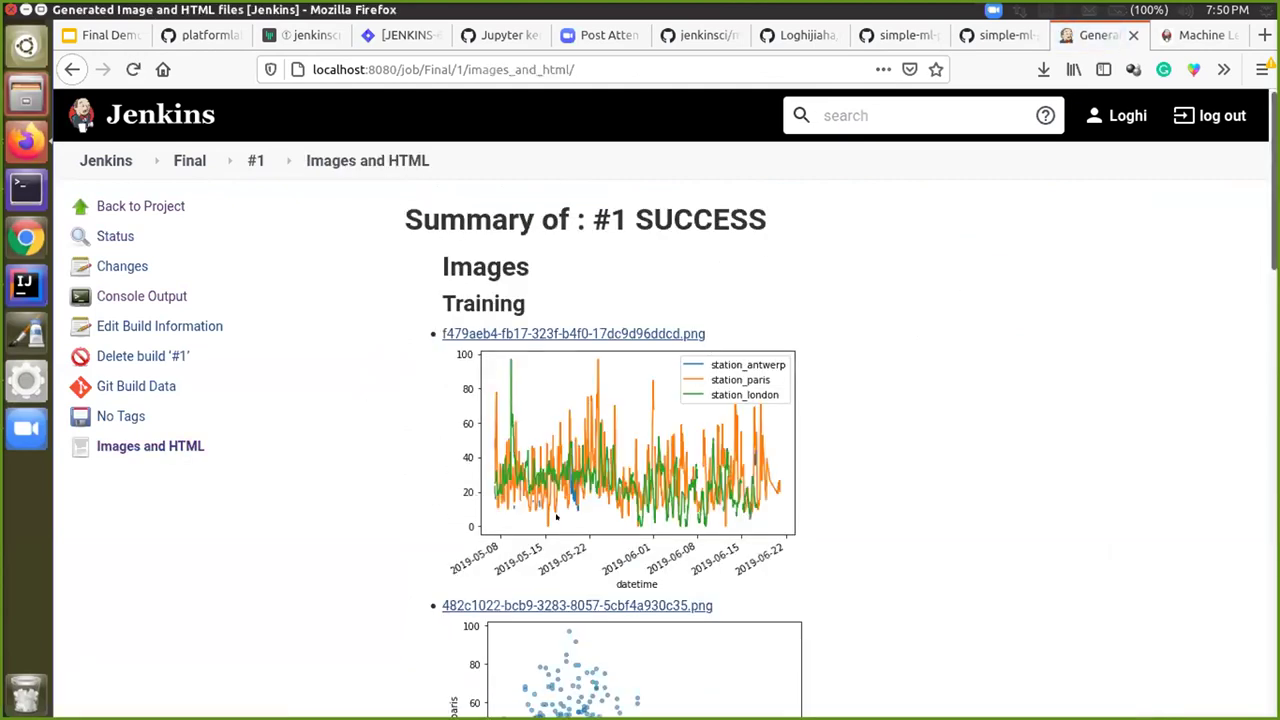
{"action": "scroll", "coordinate": [713, 380], "scroll_direction": "down", "scroll_amount": 10}
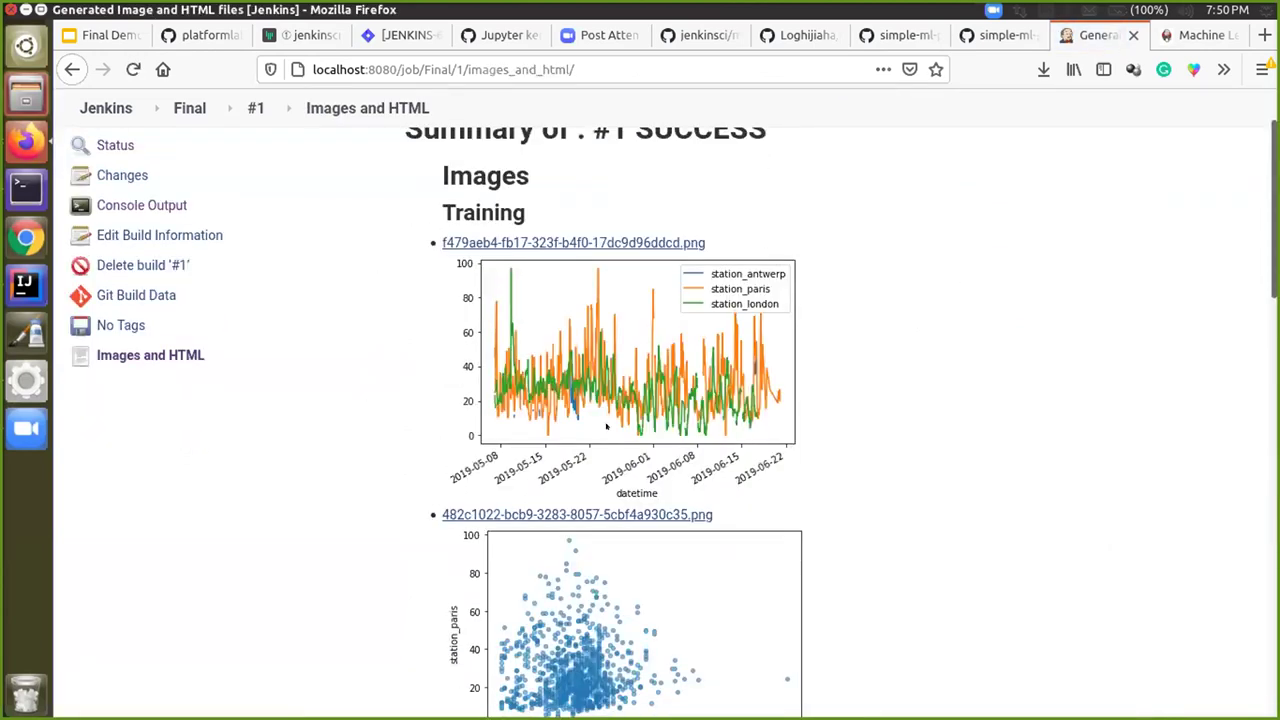
{"action": "scroll", "coordinate": [723, 487], "scroll_direction": "down", "scroll_amount": 5}
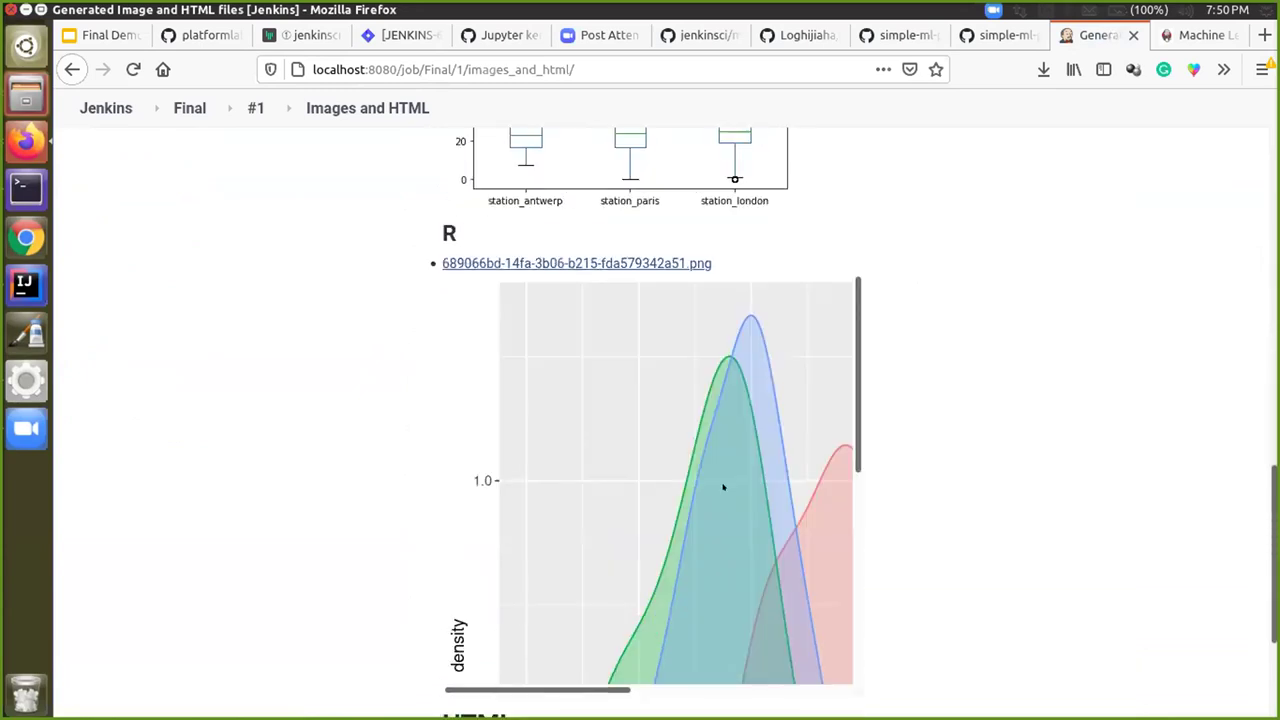
Step: Inspect the full width and height of the R task's density plot within its image frame
{"action": "left_click_drag", "start_coordinate": [610, 689], "coordinate": [871, 680]}
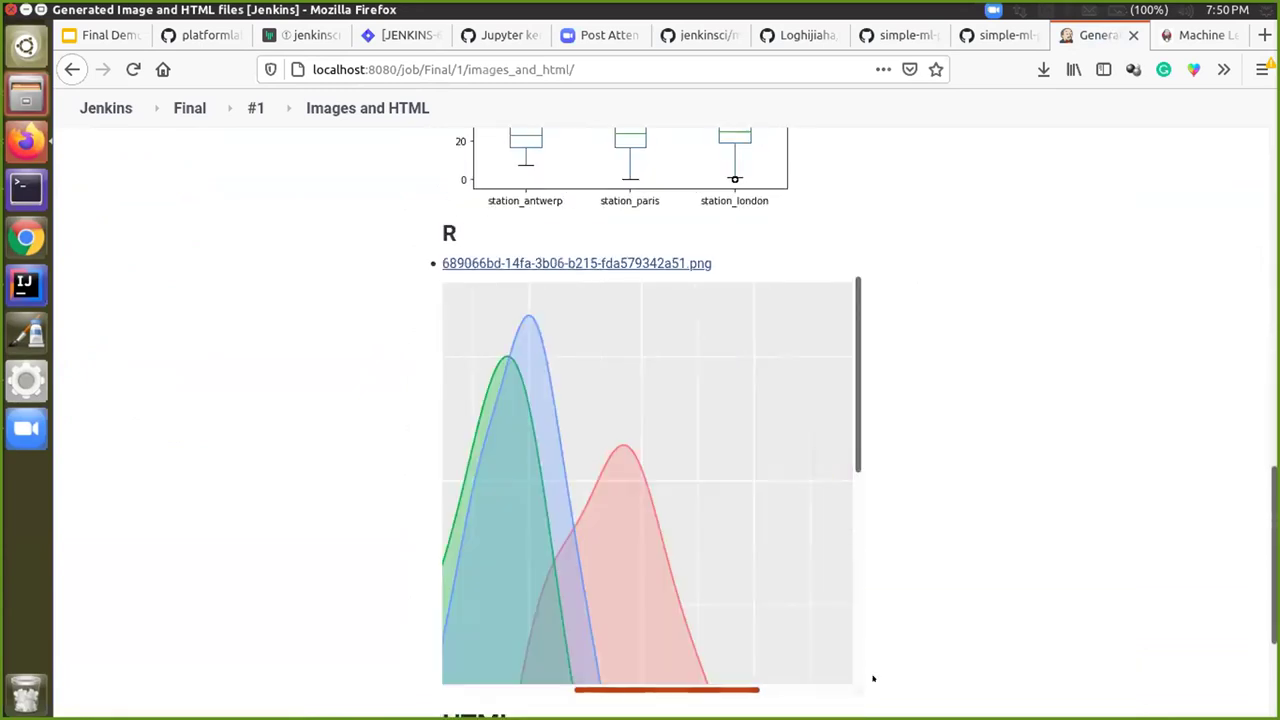
{"action": "left_click_drag", "start_coordinate": [856, 437], "coordinate": [826, 679]}
{"action": "scroll", "coordinate": [737, 634], "scroll_direction": "down", "scroll_amount": 3}
{"action": "scroll", "coordinate": [780, 591], "scroll_direction": "left", "scroll_amount": 3}
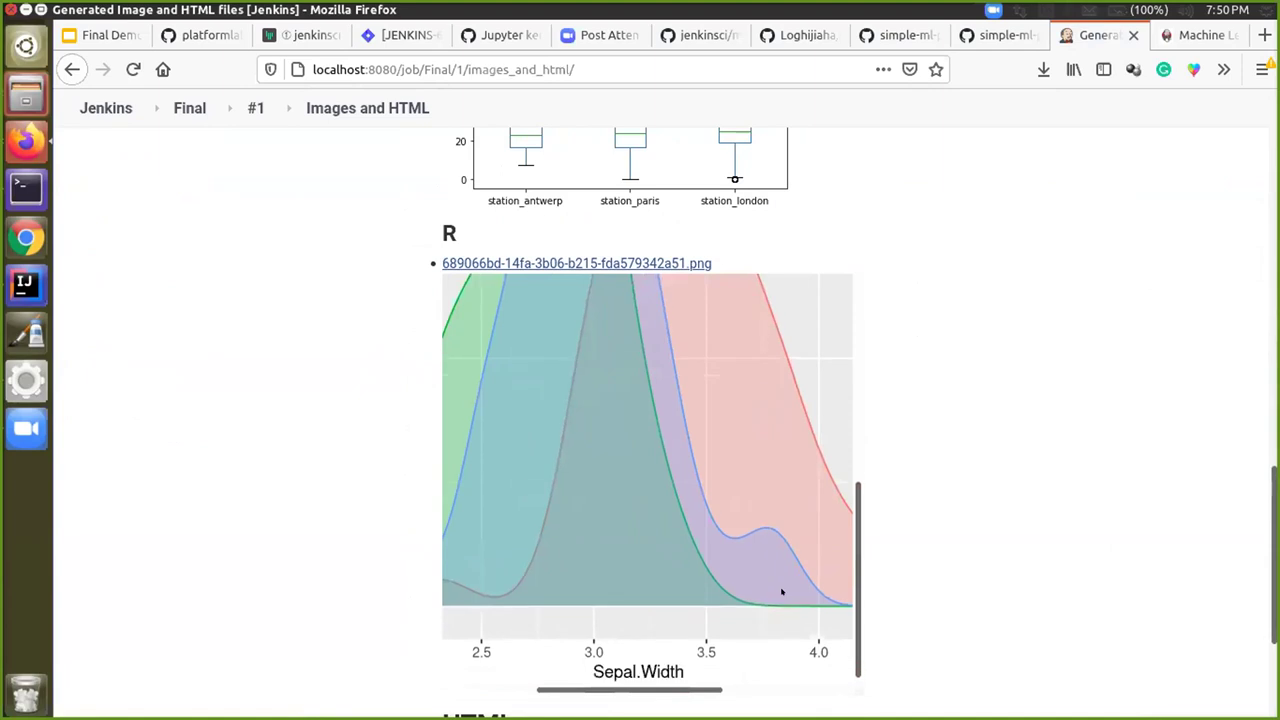
Step: View the HTML table generated by the Training task and return to the start of the build's image summary
{"action": "scroll", "coordinate": [1266, 518], "scroll_direction": "down", "scroll_amount": 4}
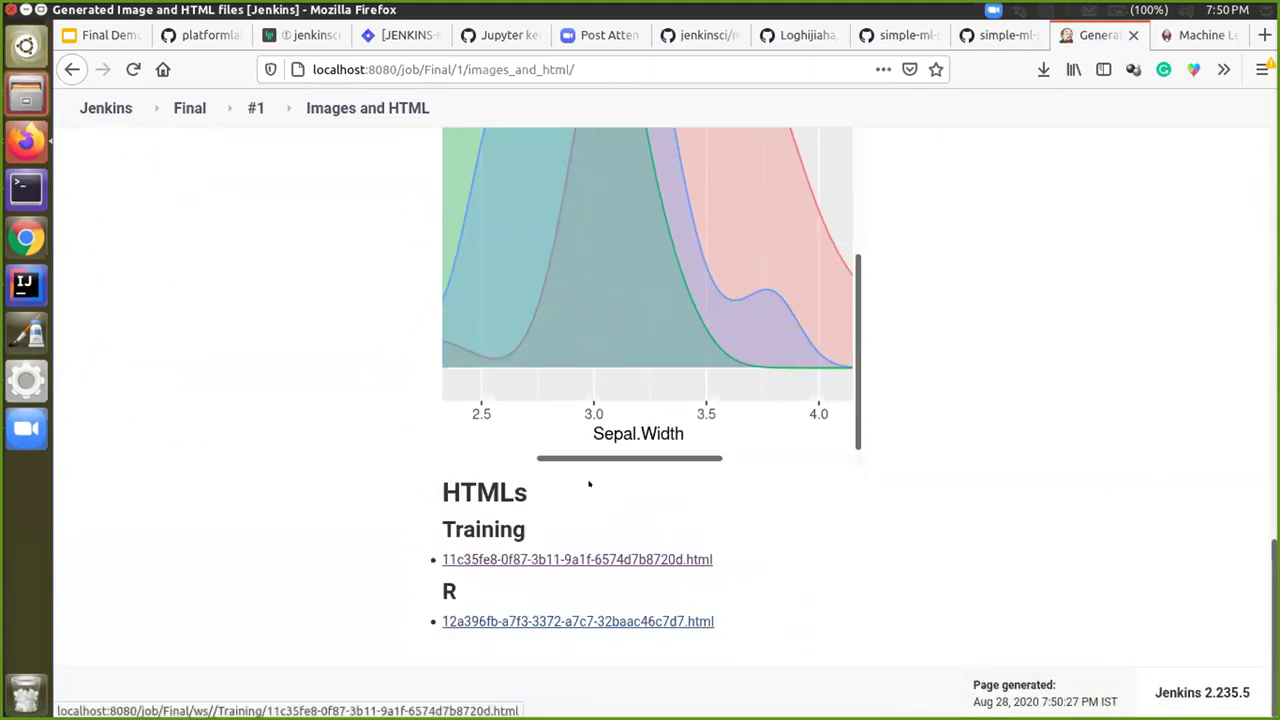
{"action": "left_click", "coordinate": [523, 560]}
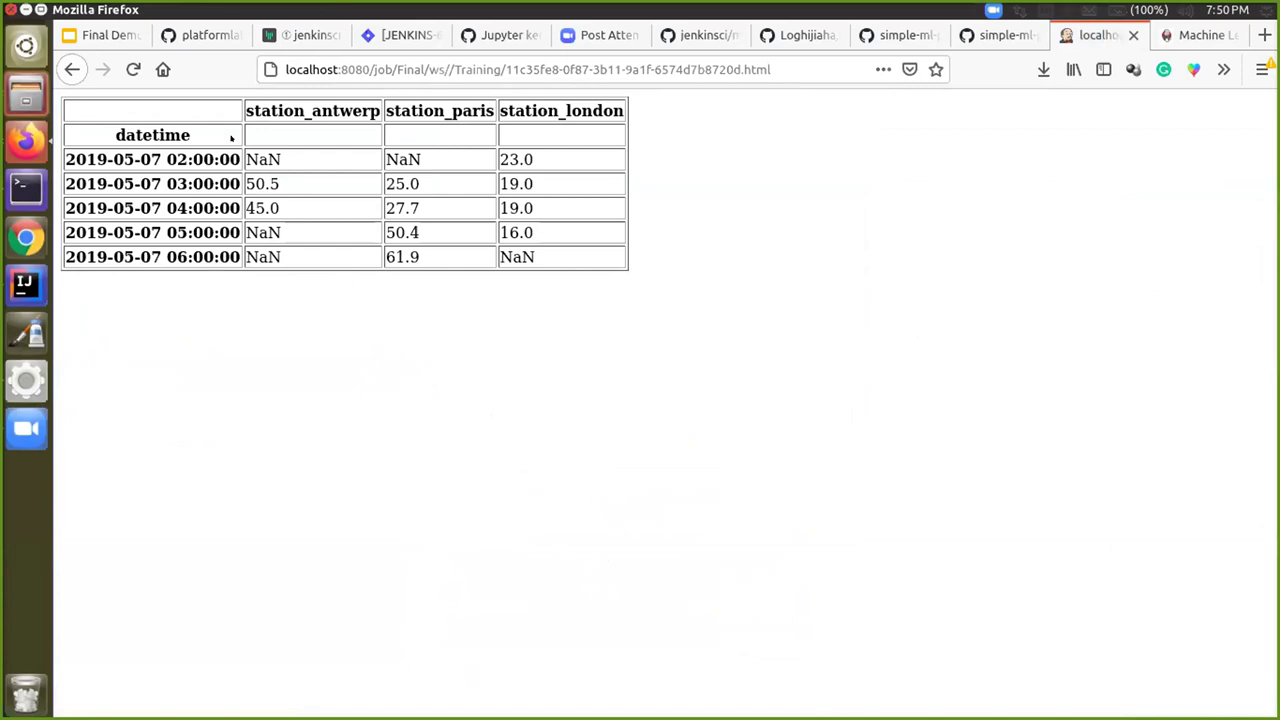
{"action": "left_click", "coordinate": [72, 69]}
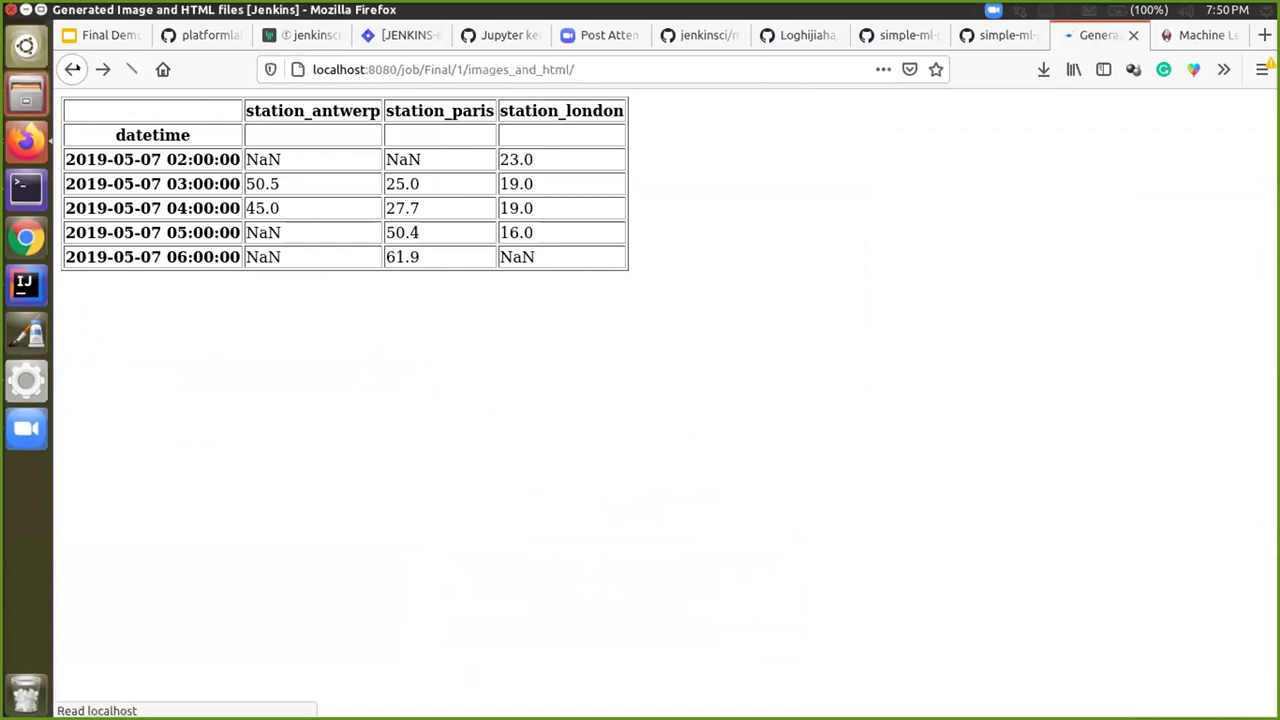
{"action": "scroll", "coordinate": [962, 545], "scroll_direction": "up", "scroll_amount": 12}
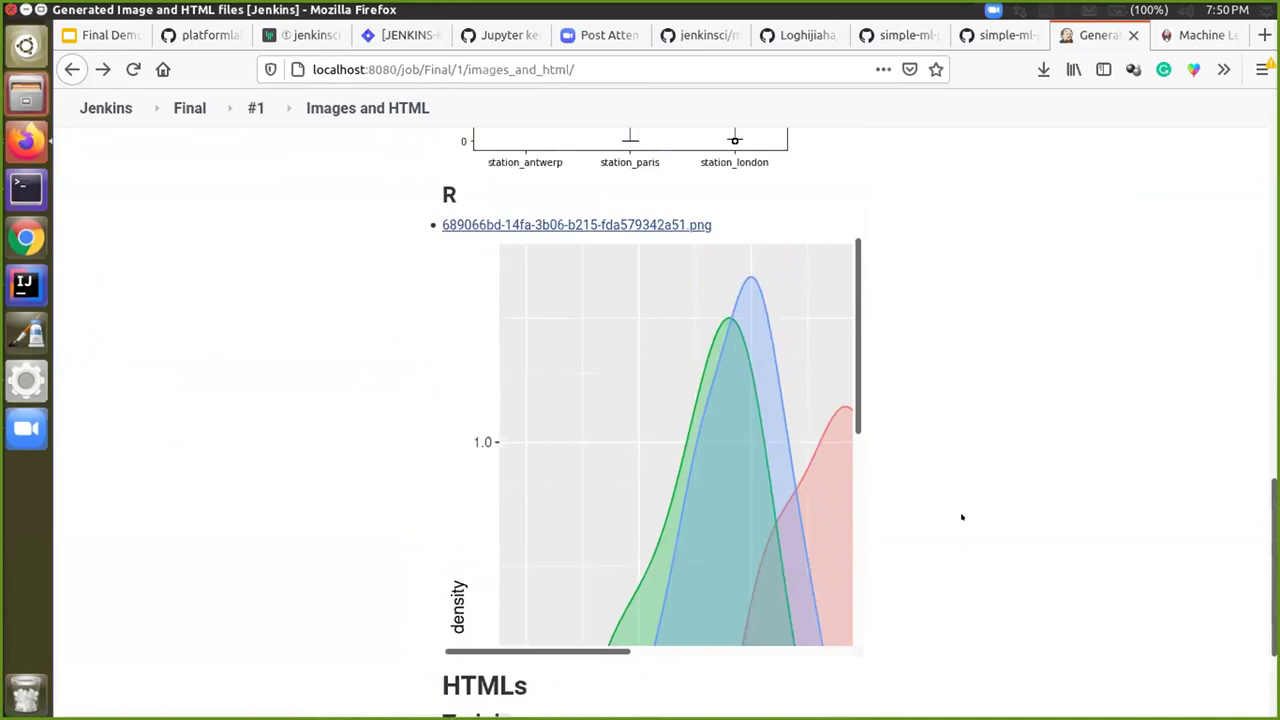
{"action": "scroll", "coordinate": [891, 498], "scroll_direction": "up", "scroll_amount": 5}
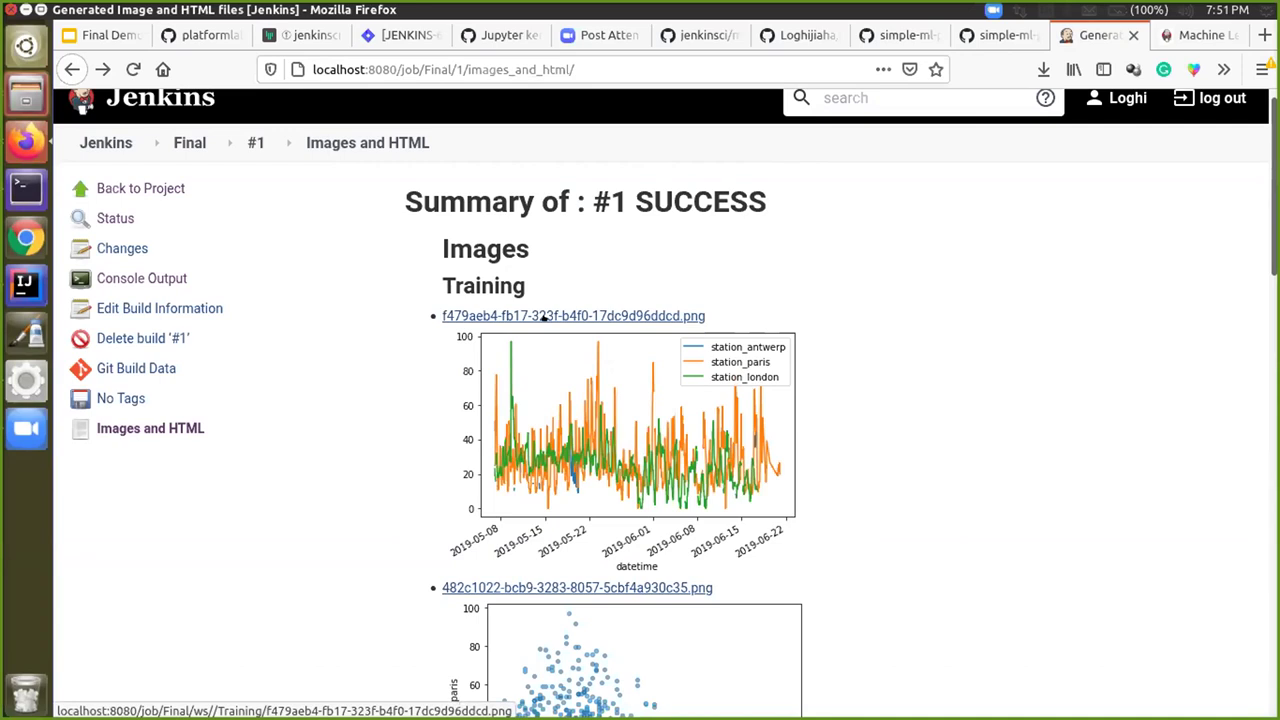
{"action": "key", "text": "alt+Tab"}
{"action": "key", "text": "alt+Tab"}
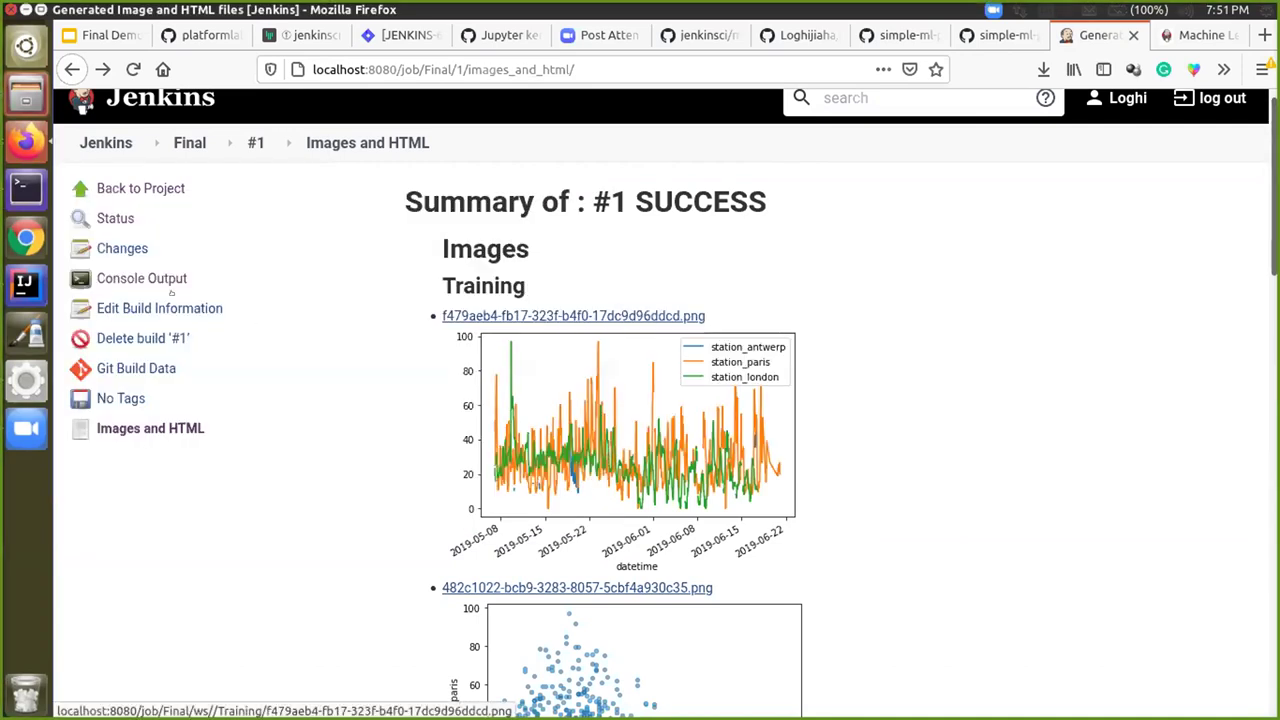